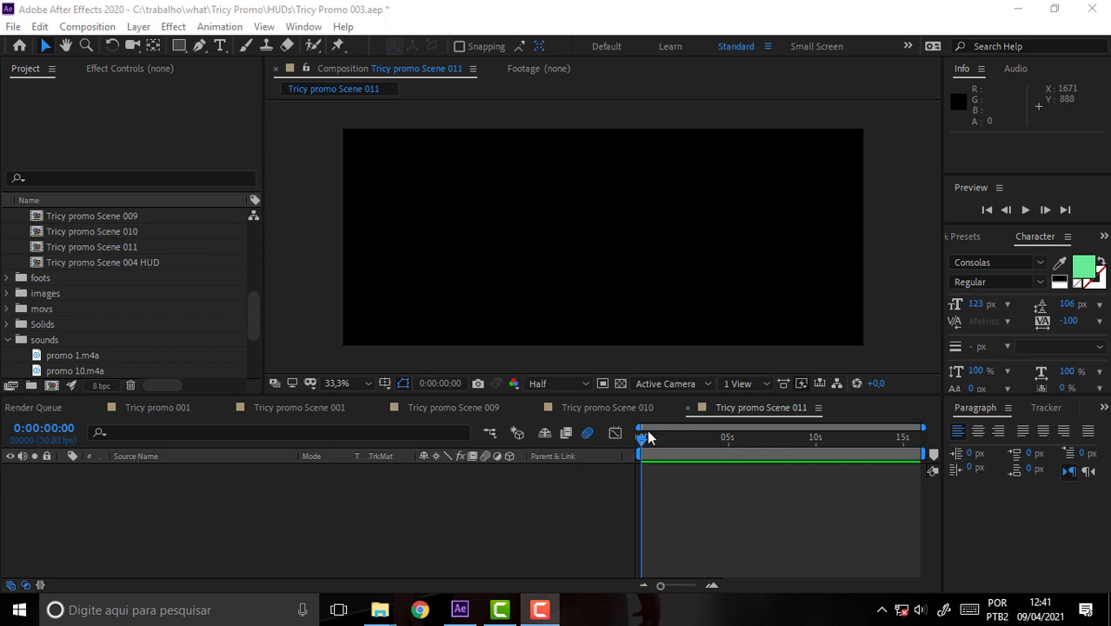
Scrub through the empty Tricy promo Scene 011 timeline to check it.
mouse_move(647, 437)
left_mouse_down()
mouse_move(514, 465)
mouse_move(532, 469)
left_mouse_up()
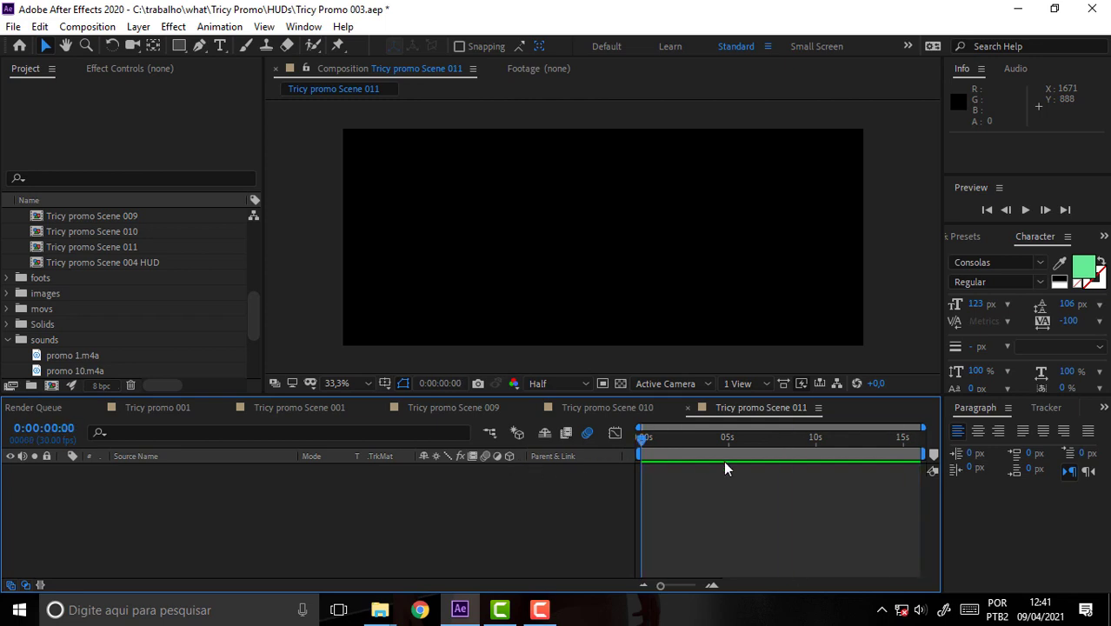
Scrub and play a preview of Tricy promo Scene 010, then switch to Scene 009.
left_click(620, 409)
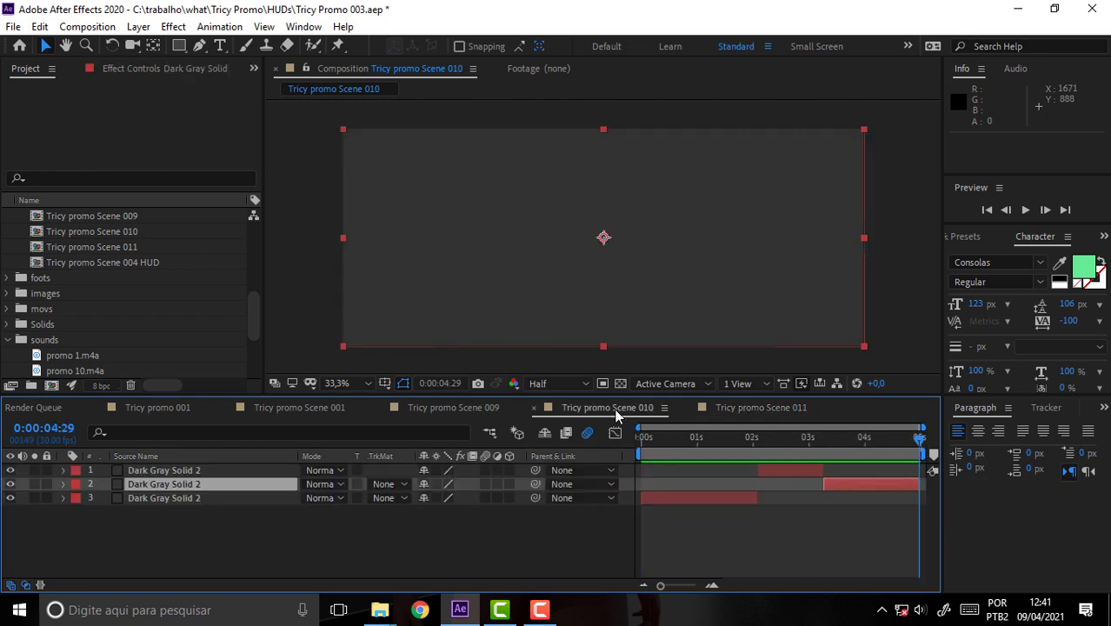
left_click_drag(922, 442, 488, 467)
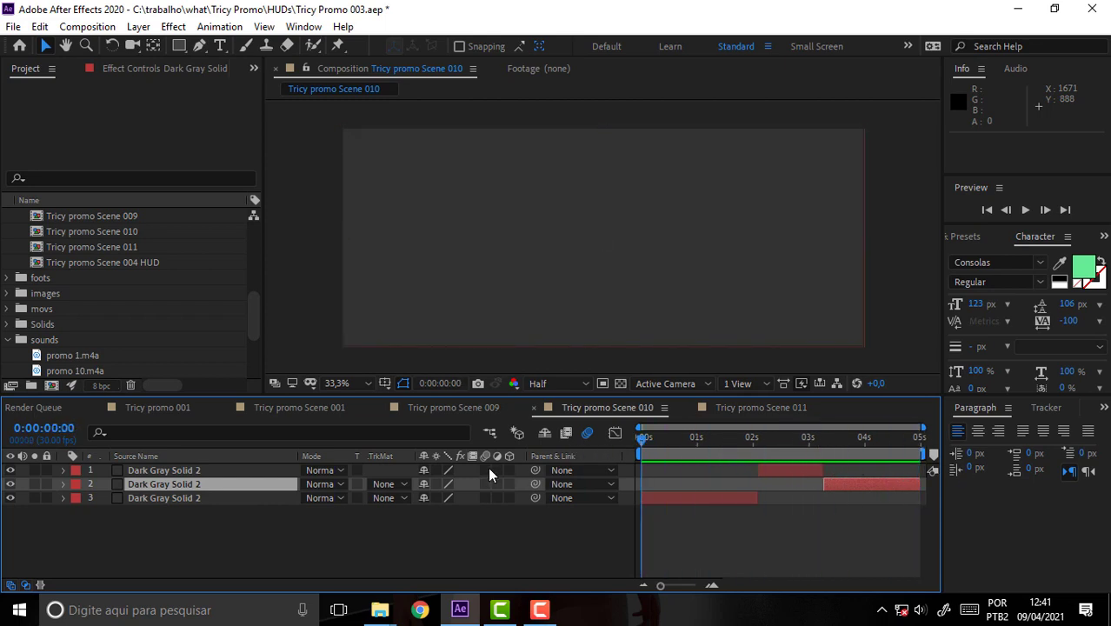
key("space")
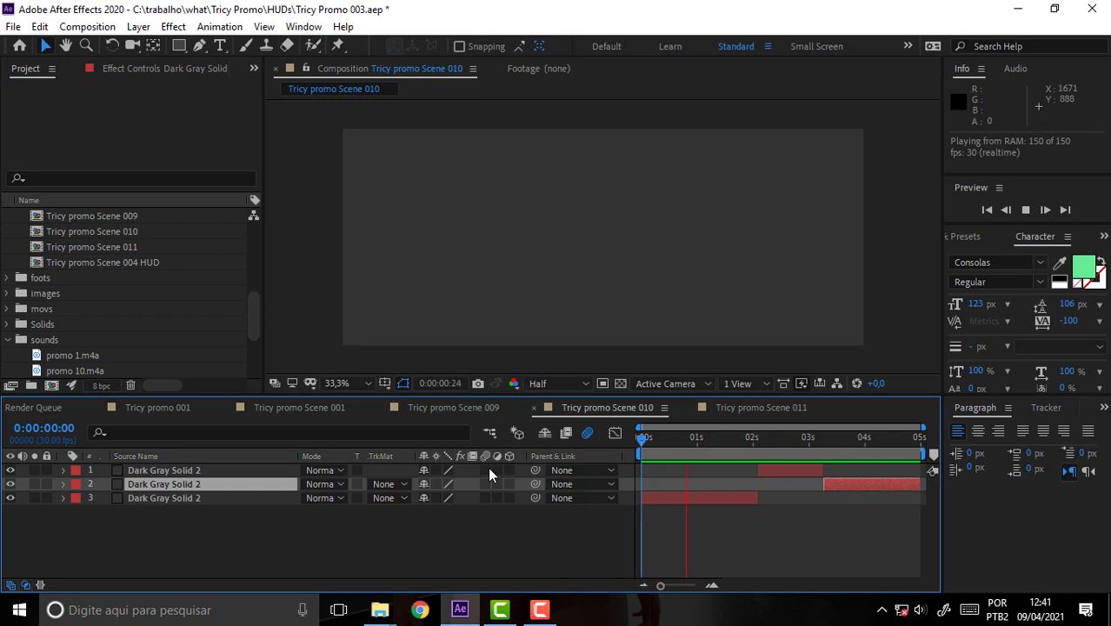
key("space")
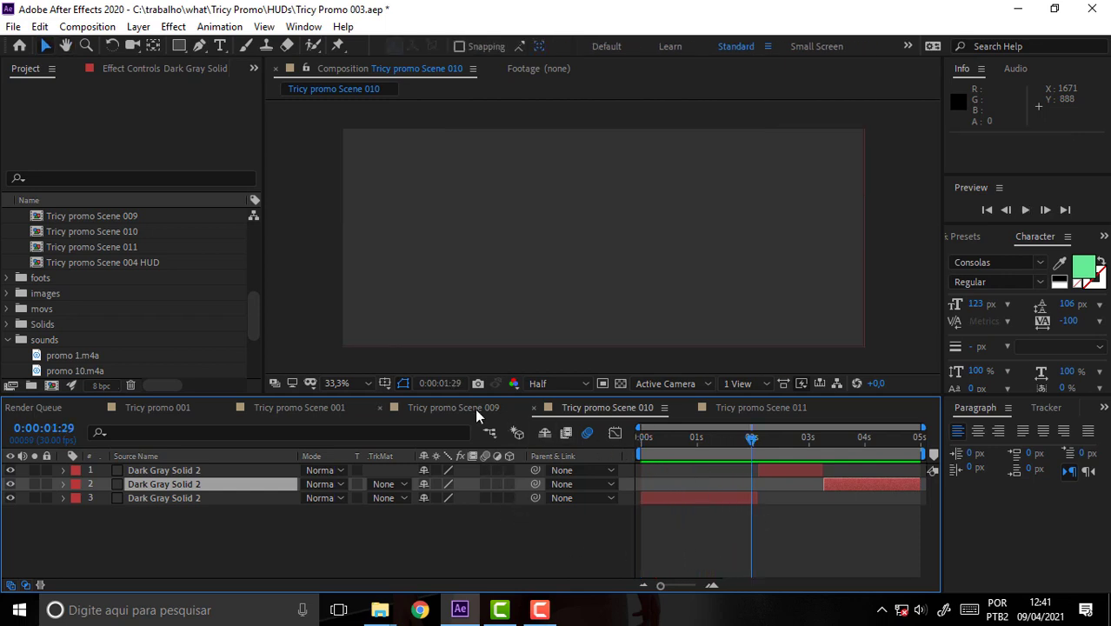
left_click(468, 407)
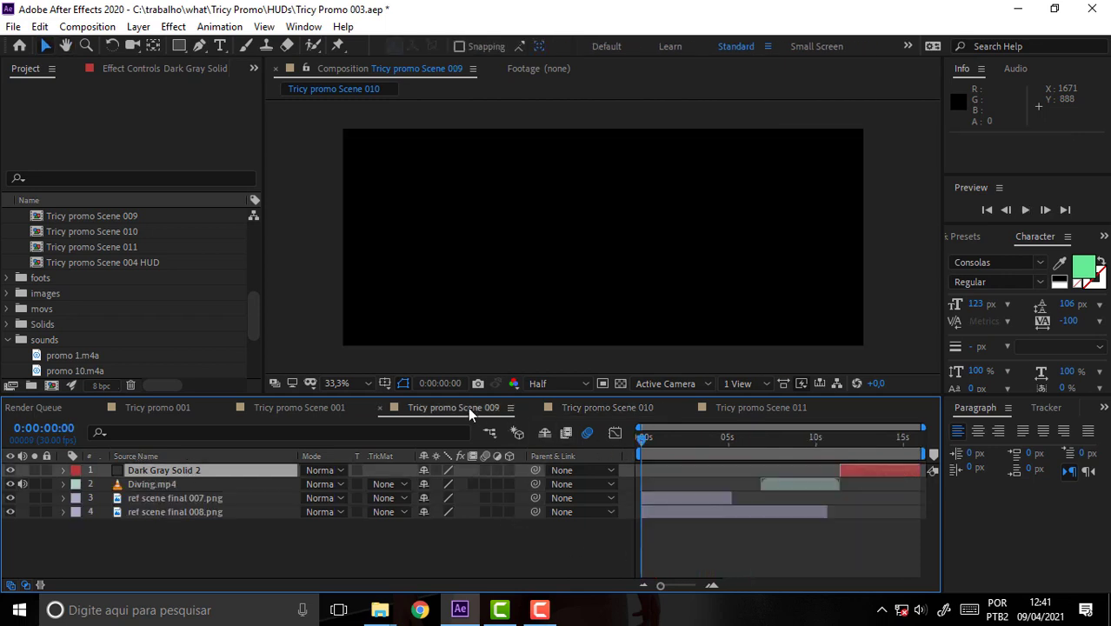
Delete the Dark Gray Solid 2 layer from Tricy promo Scene 009.
left_click(878, 480)
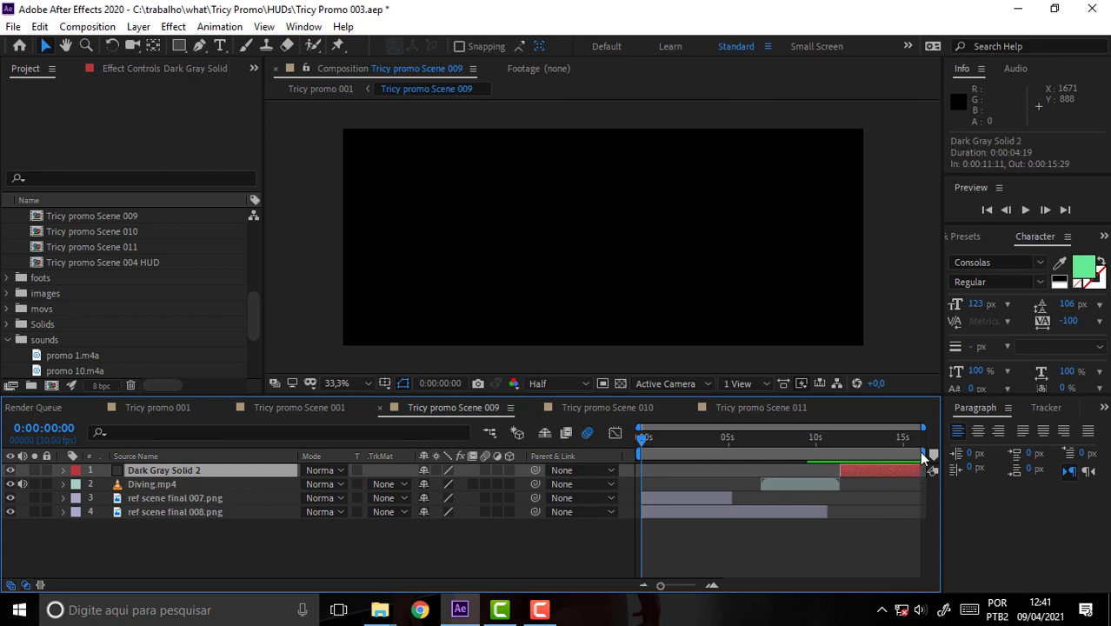
left_click_drag(923, 454, 842, 453)
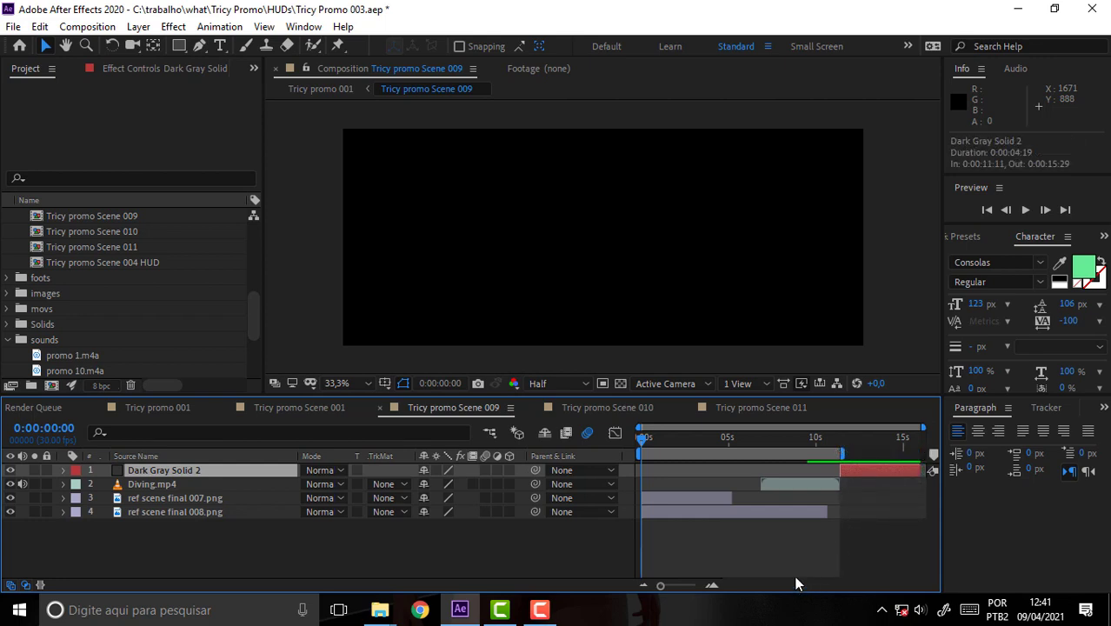
key("Delete")
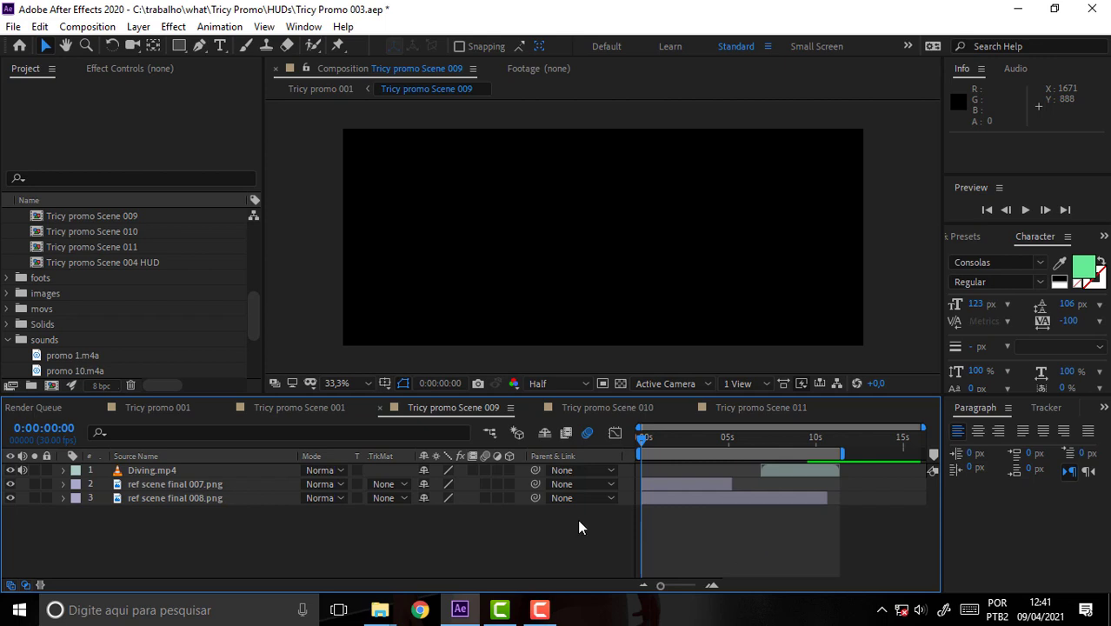
Set the Scene 009 composition duration to 0:00:11:10.
left_click_drag(715, 436, 837, 430)
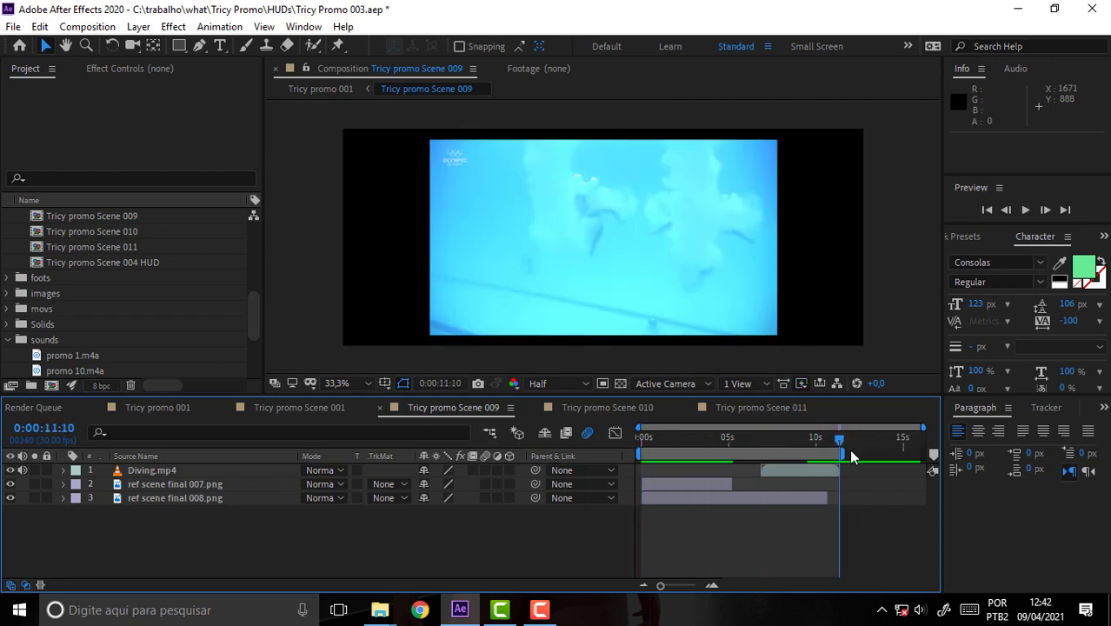
left_click(87, 27)
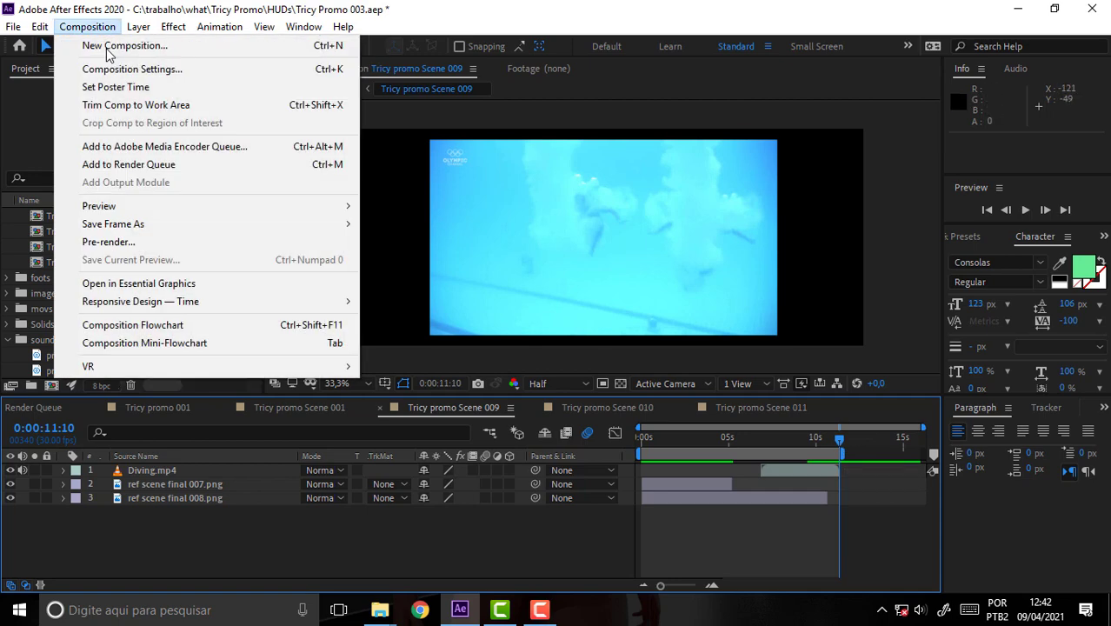
left_click(132, 70)
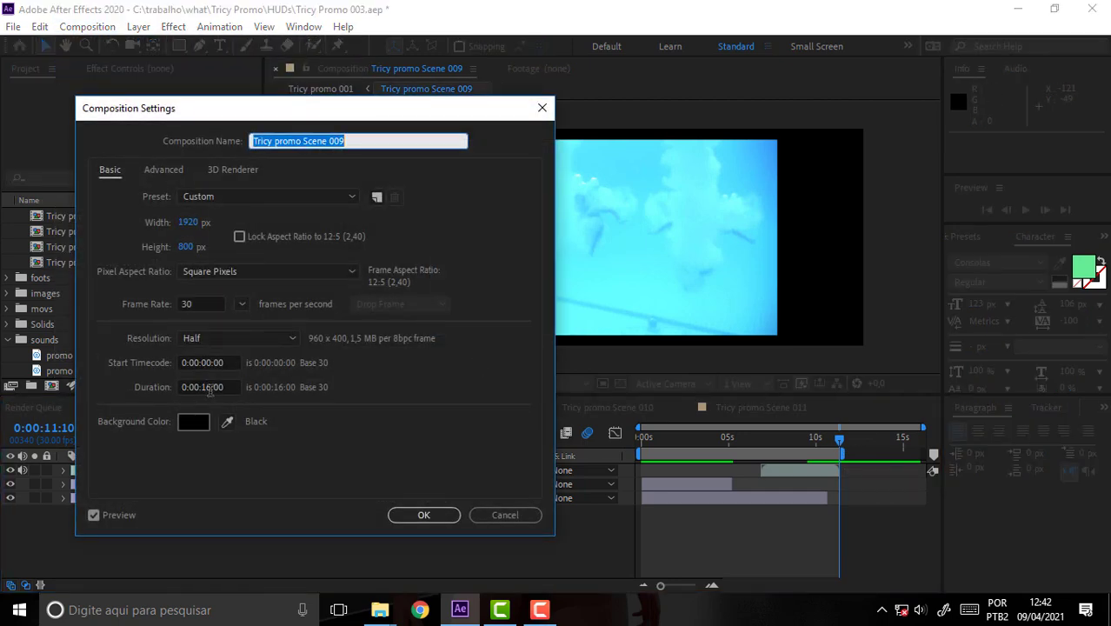
left_click(209, 387)
key("BackSpace")
type("1")
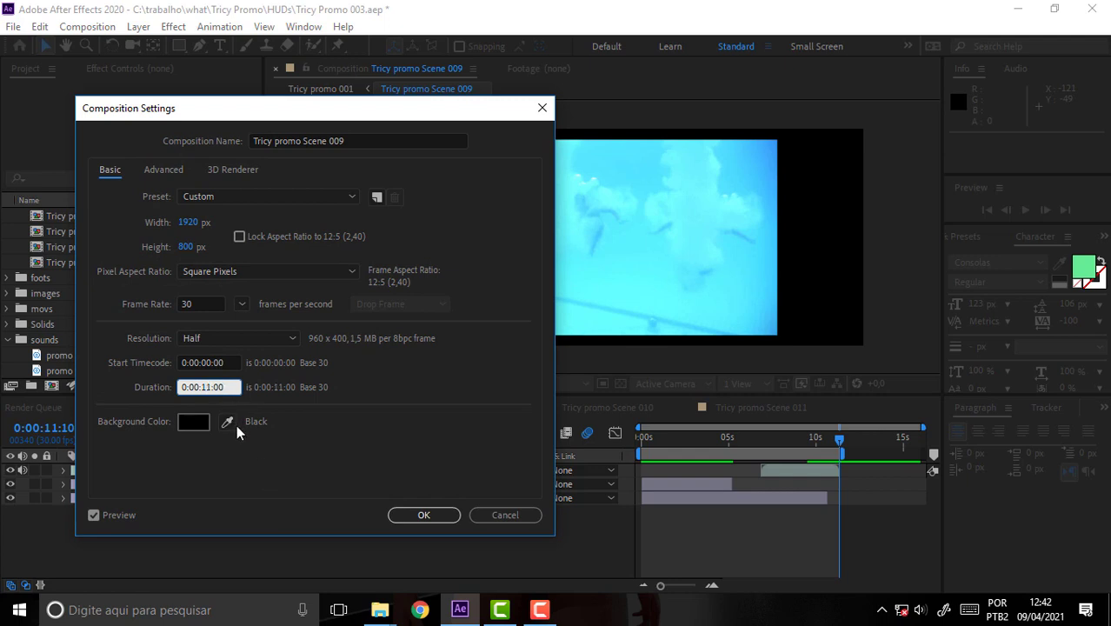
key("BackSpace")
key("BackSpace")
type("10")
left_click(426, 515)
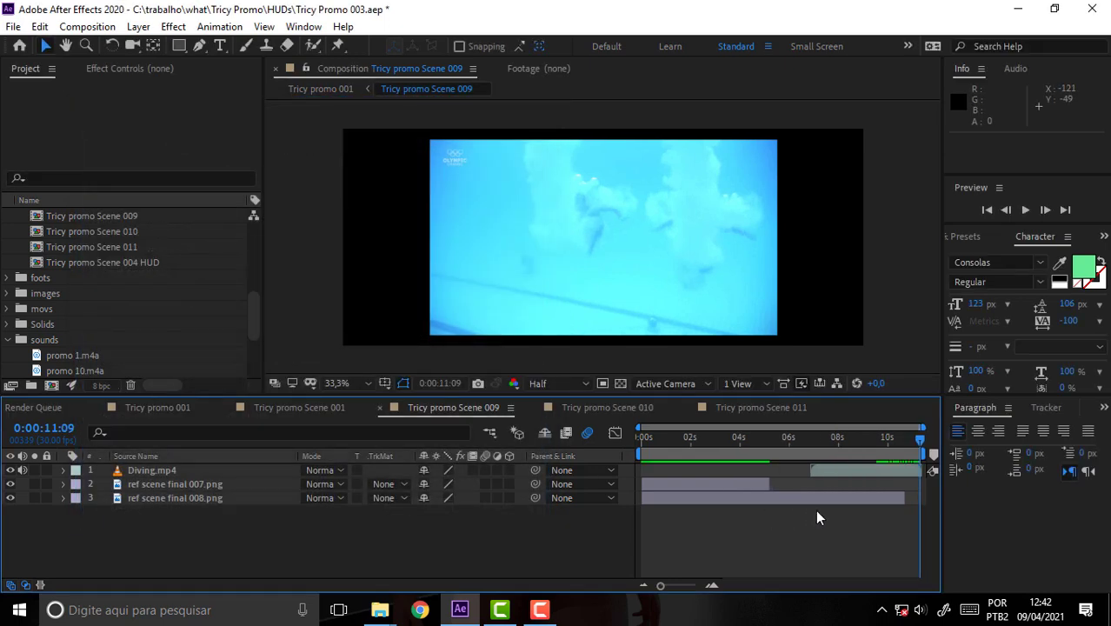
Place Tricy promo Scene 010 in Tricy promo 001 at 0:01:30:09, layered above Scene 009.
left_click(168, 406)
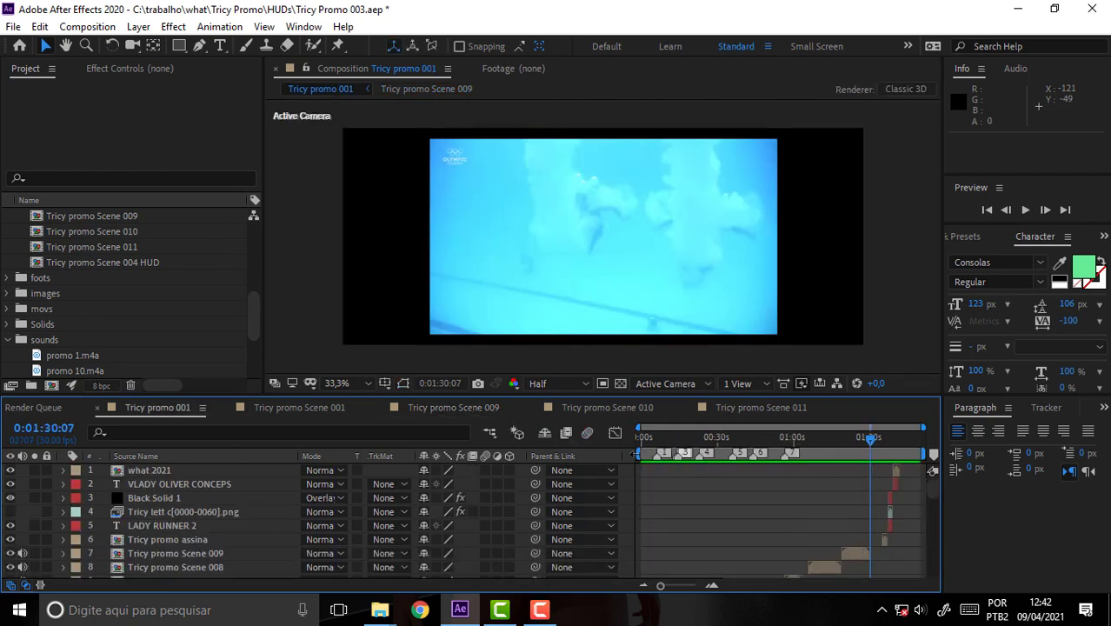
left_click_drag(641, 453, 848, 453)
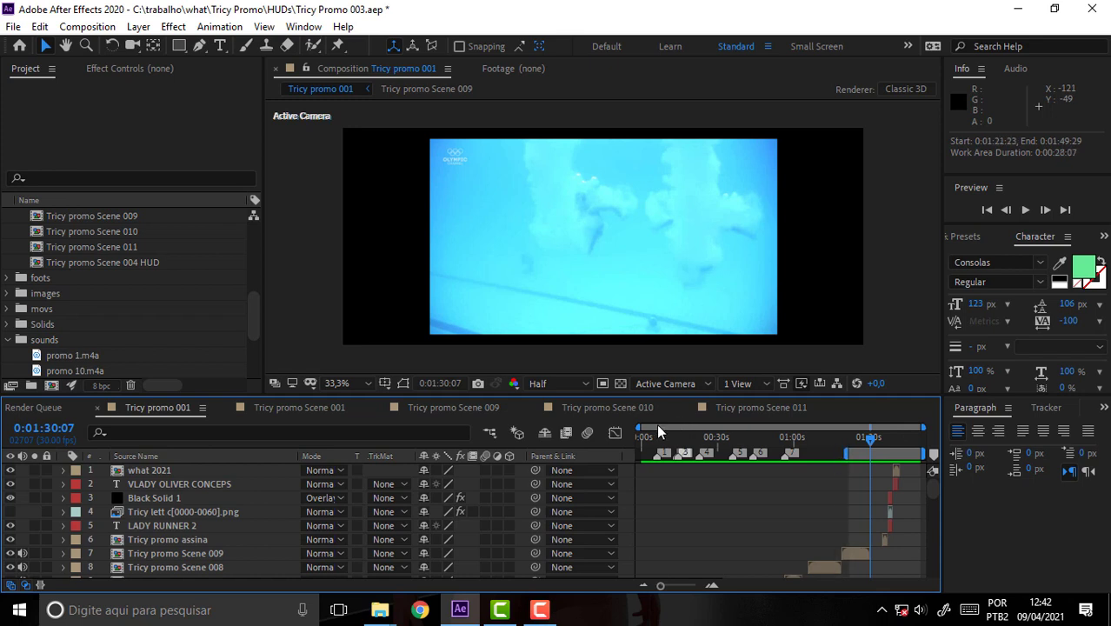
mouse_move(640, 427)
left_mouse_down()
mouse_move(833, 426)
mouse_move(860, 447)
left_mouse_up()
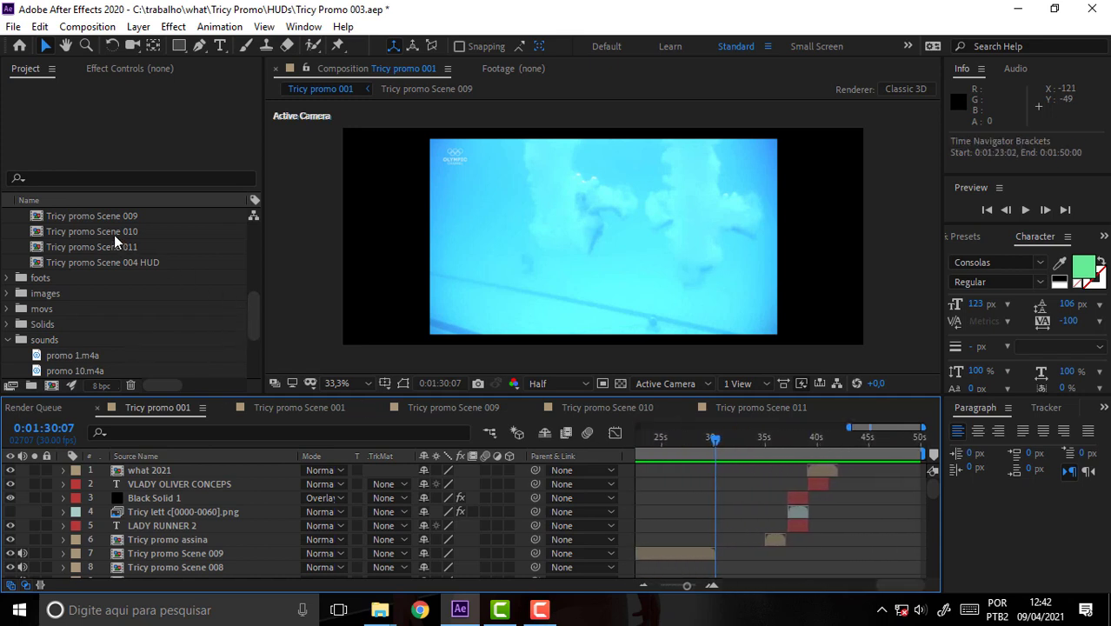
left_click_drag(99, 231, 215, 512)
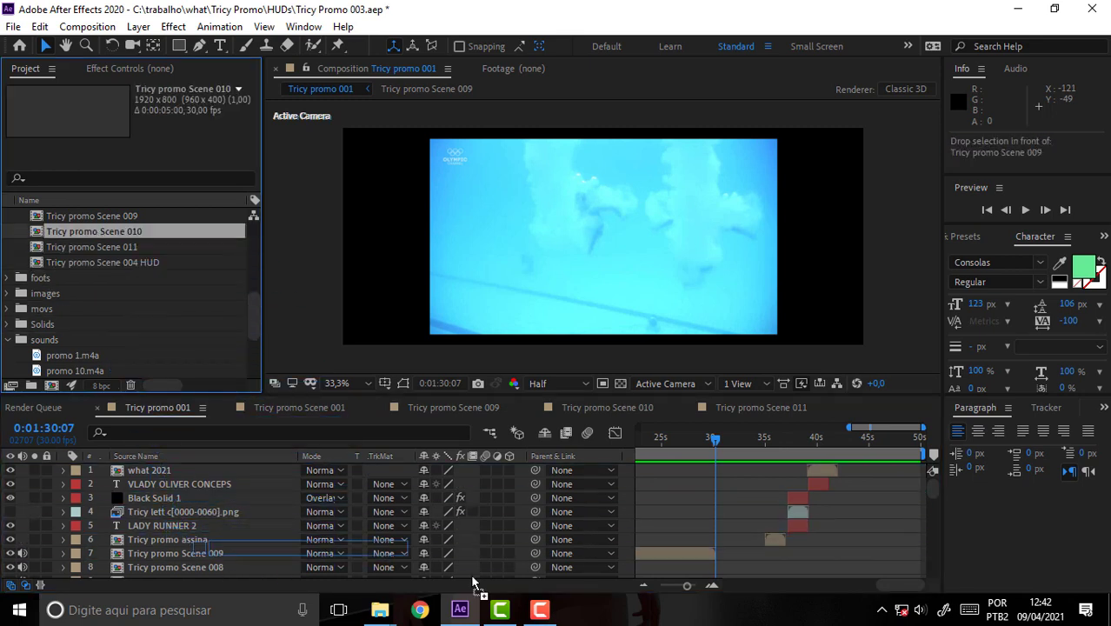
mouse_move(216, 512)
left_mouse_down()
mouse_move(743, 563)
mouse_move(723, 567)
left_mouse_up()
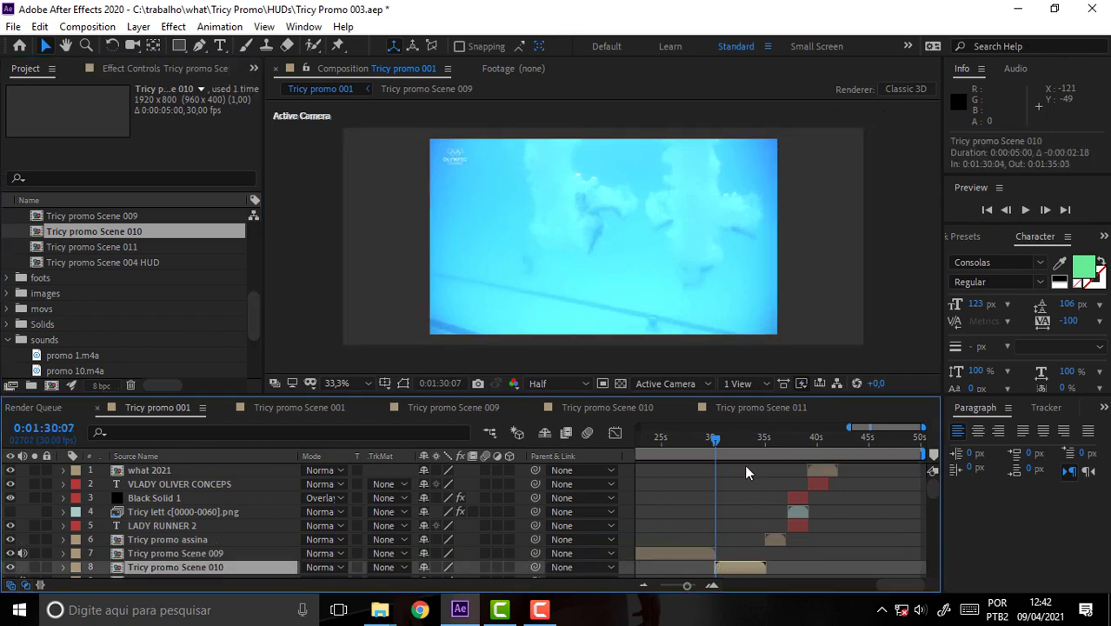
left_click_drag(246, 566, 224, 545)
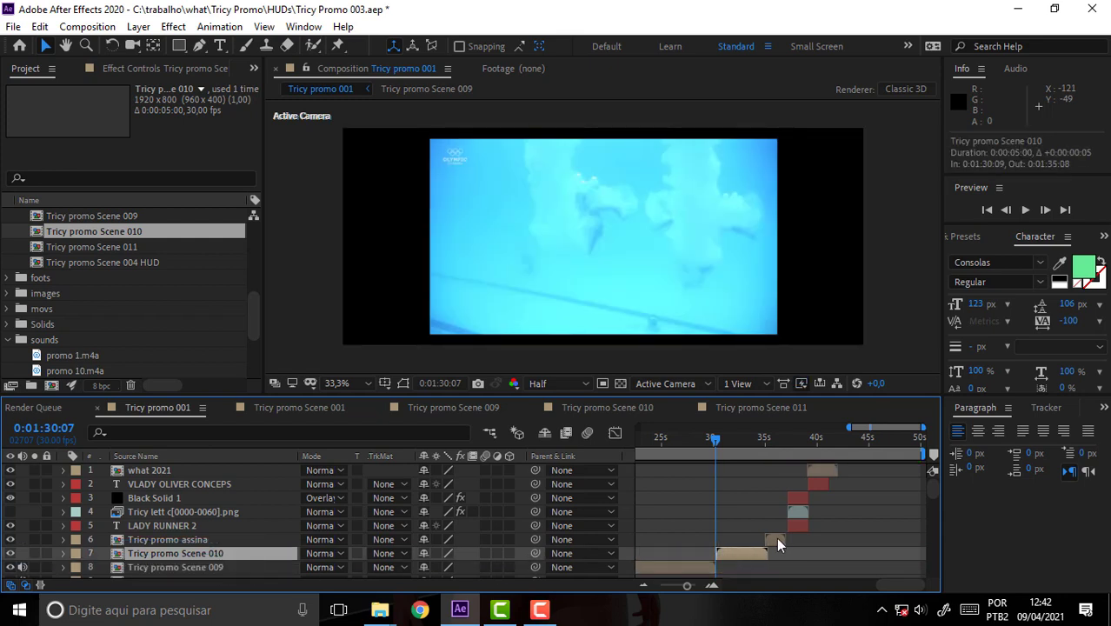
left_click(776, 537)
left_click(155, 470)
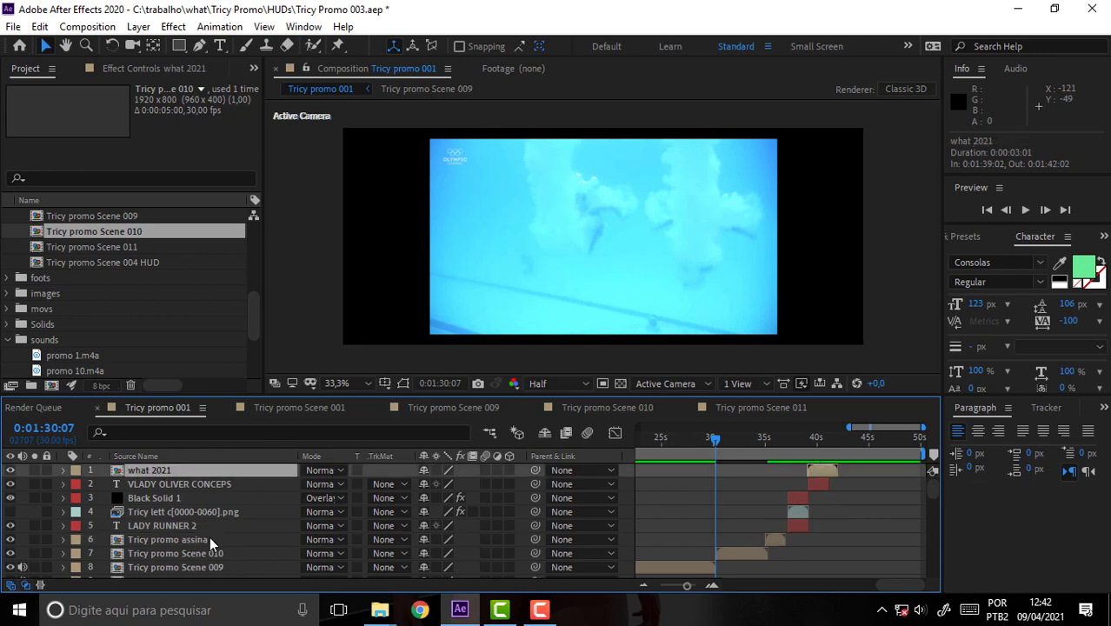
Select the six end-title layers, what 2021 through Tricy promo assina.
left_click(179, 537, "shift")
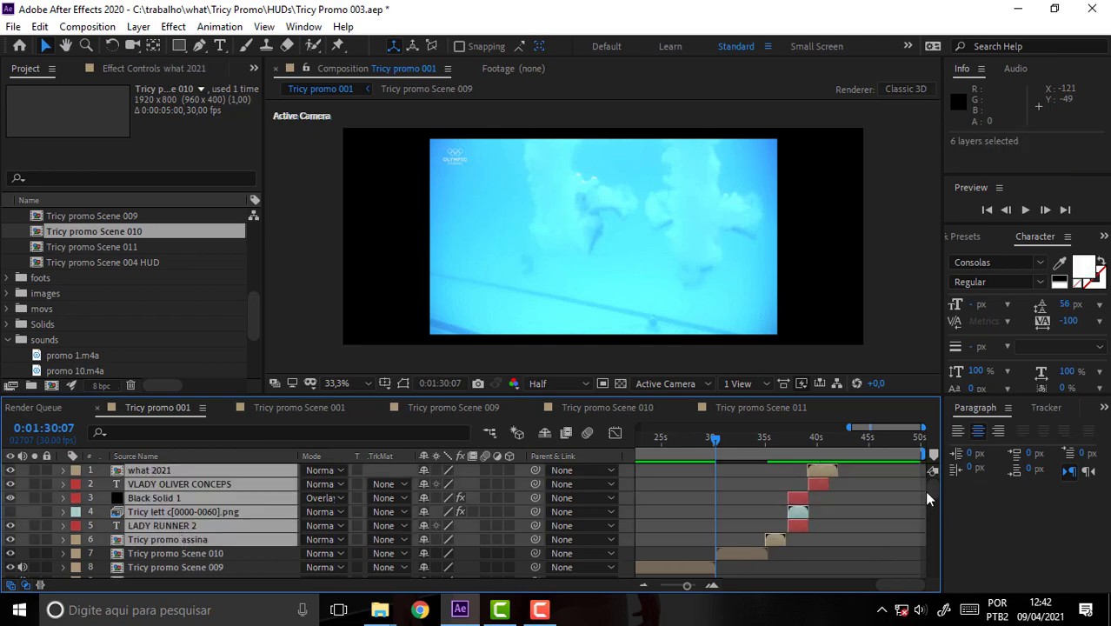
mouse_move(927, 491)
left_mouse_down()
mouse_move(930, 554)
mouse_move(930, 540)
left_mouse_up()
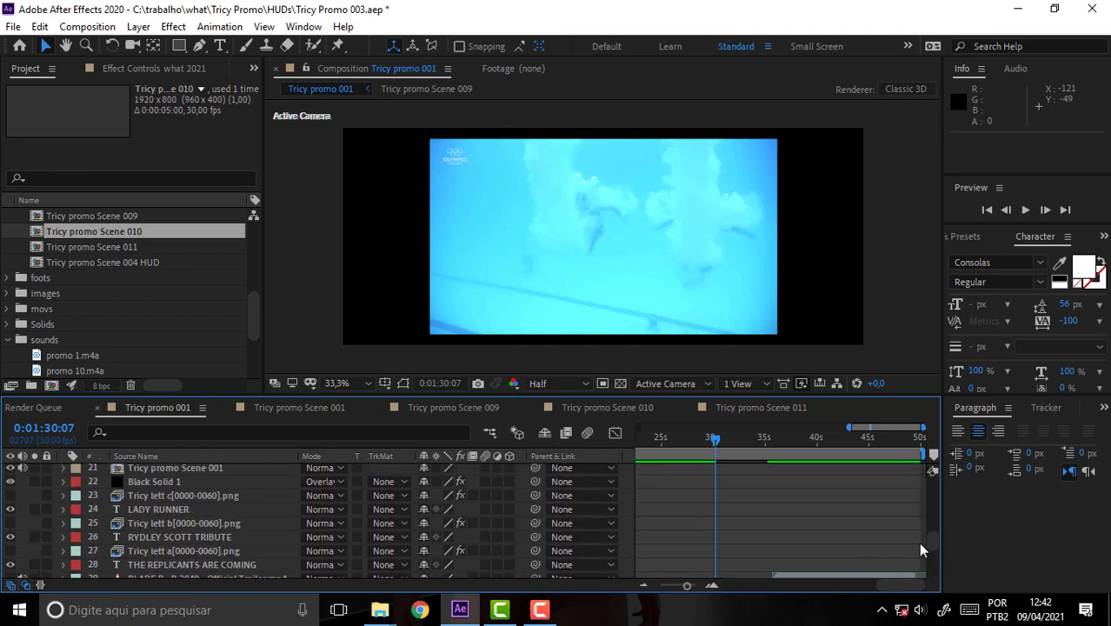
scroll(926, 543, "down", 1)
left_click(845, 551, "shift")
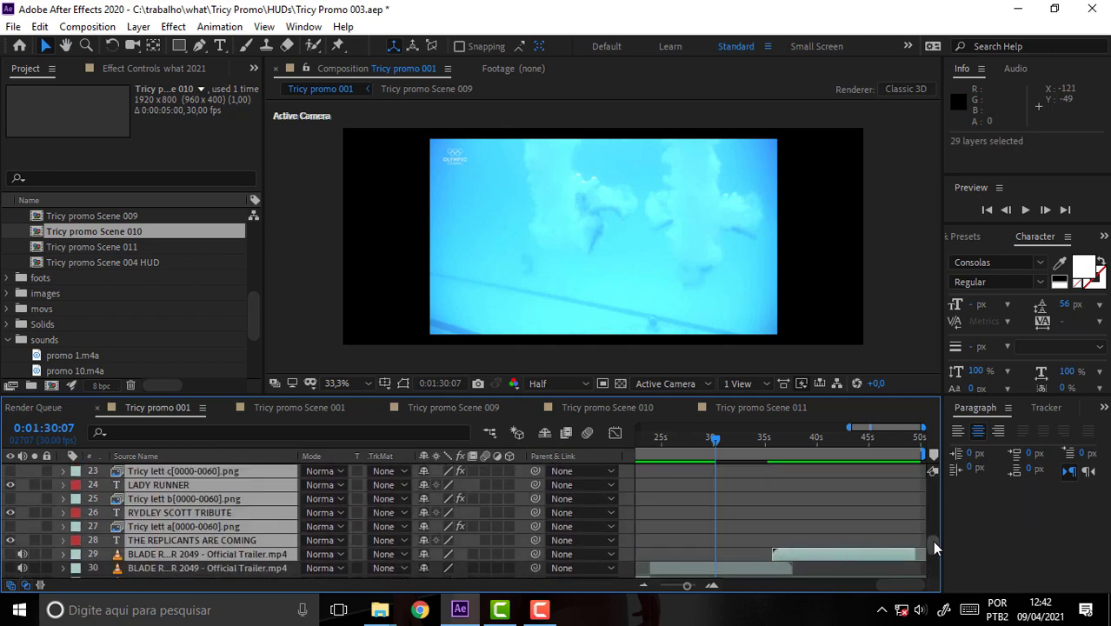
left_click(839, 561)
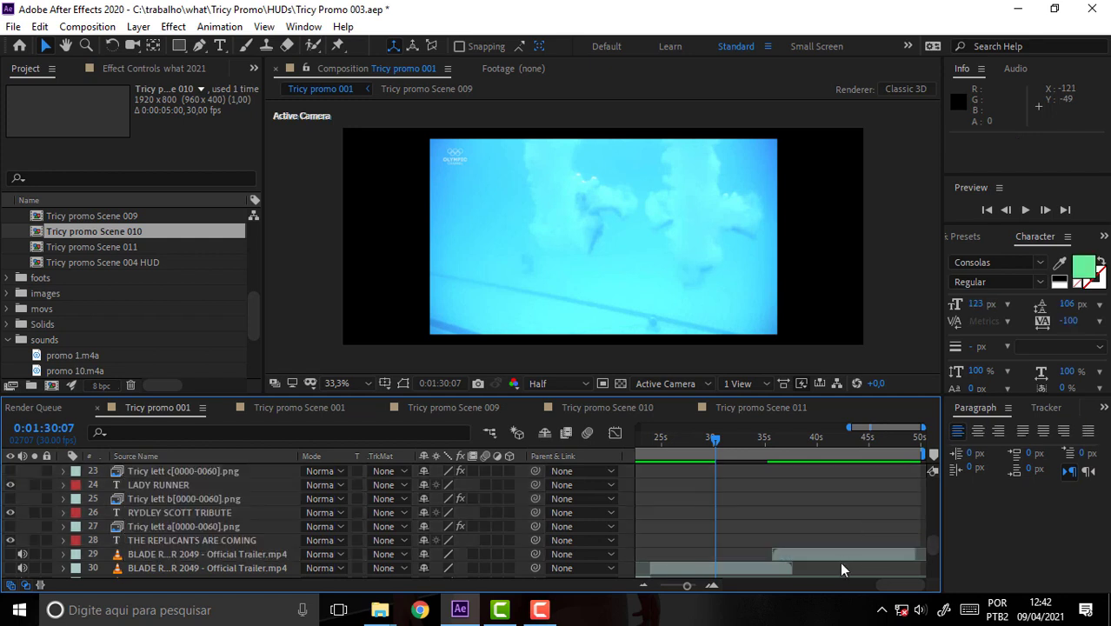
left_click(849, 552)
left_click_drag(929, 544, 929, 451)
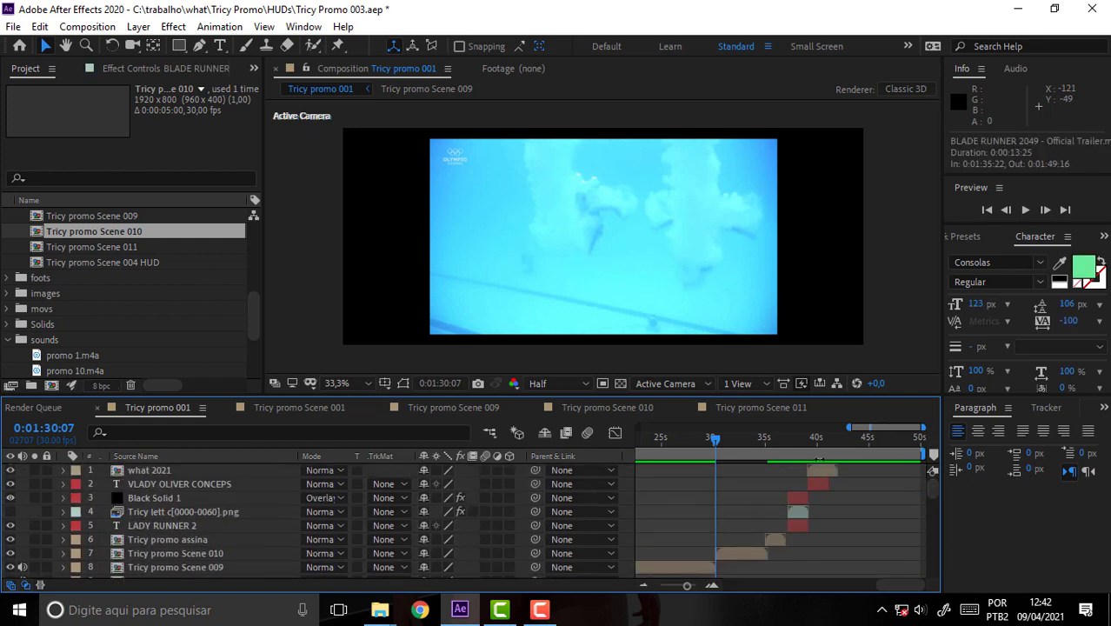
left_click(826, 468, "ctrl")
left_click(817, 483, "ctrl")
left_click(798, 500, "ctrl")
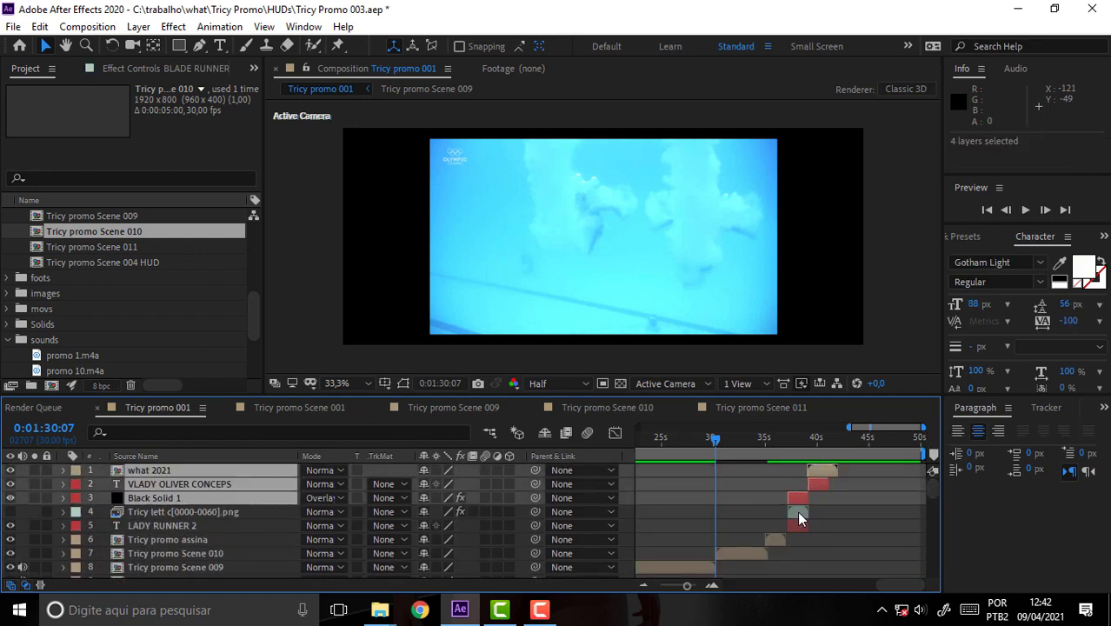
left_click(797, 511, "ctrl")
left_click(796, 525, "ctrl")
left_click(778, 538, "ctrl")
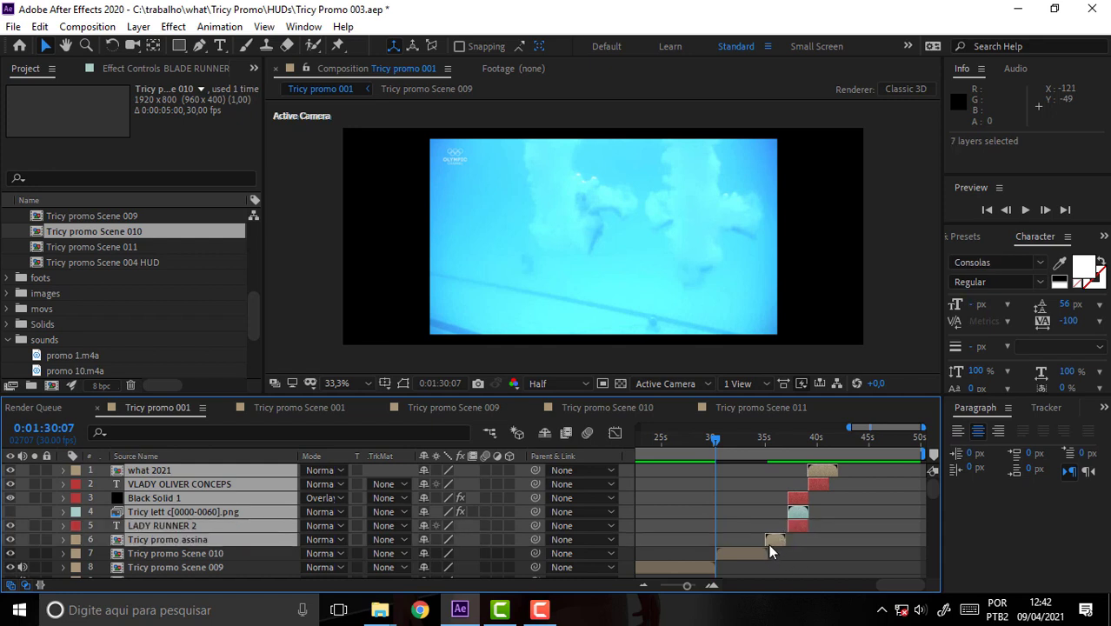
Shift those layers 9 frames later so Tricy promo assina starts at 0:01:35:10.
left_click_drag(769, 546, 773, 543)
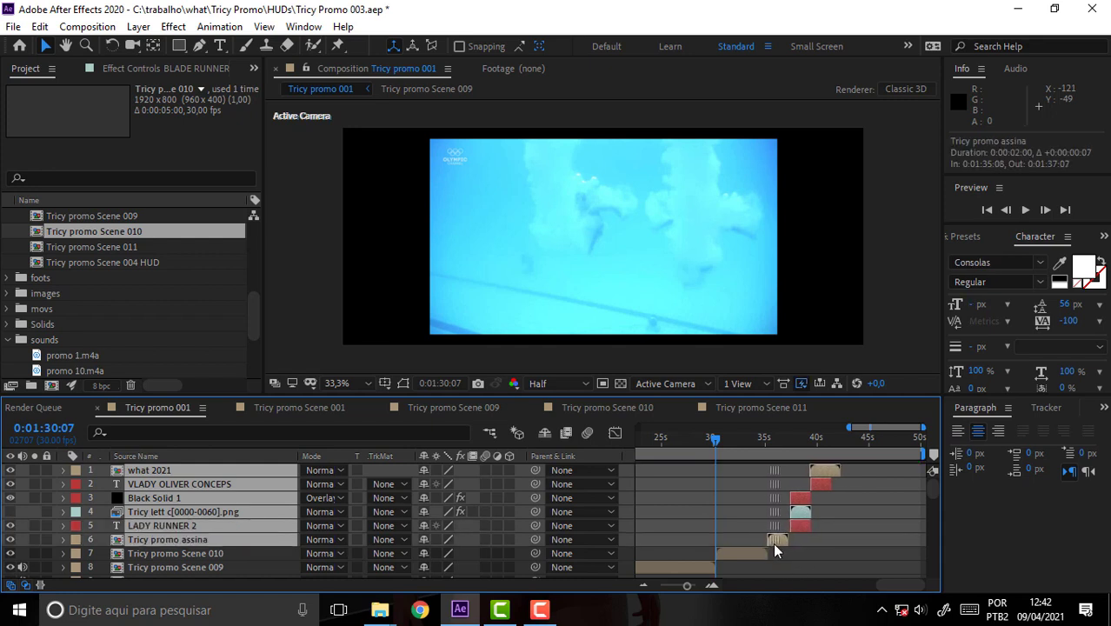
left_click_drag(775, 544, 775, 544)
mouse_move(708, 441)
left_mouse_down()
mouse_move(669, 443)
mouse_move(841, 447)
left_mouse_up()
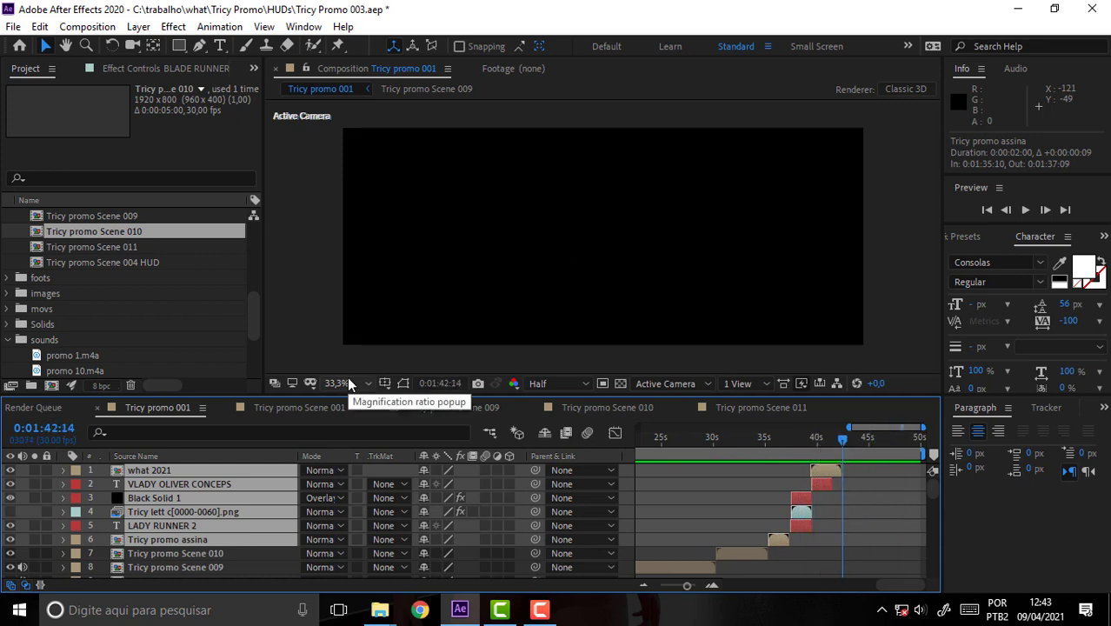
Add Tricy promo Scene 011 to the master comp, starting at 0:01:42:12.
mouse_move(849, 428)
left_mouse_down()
mouse_move(812, 427)
mouse_move(857, 411)
mouse_move(859, 443)
left_mouse_up()
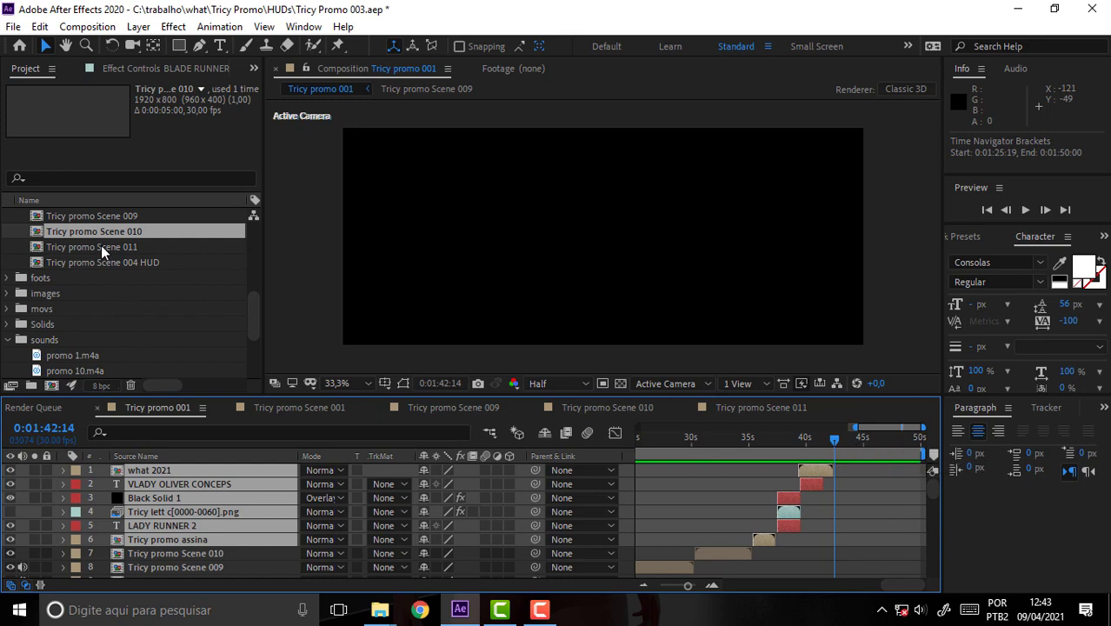
left_click_drag(92, 247, 153, 465)
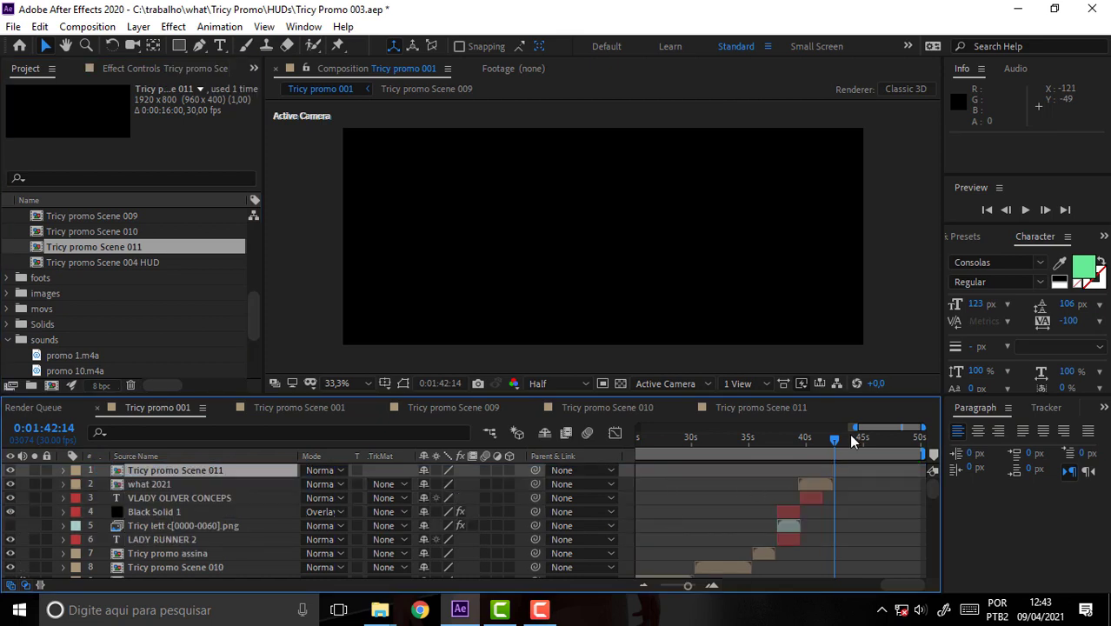
left_click_drag(878, 428, 594, 437)
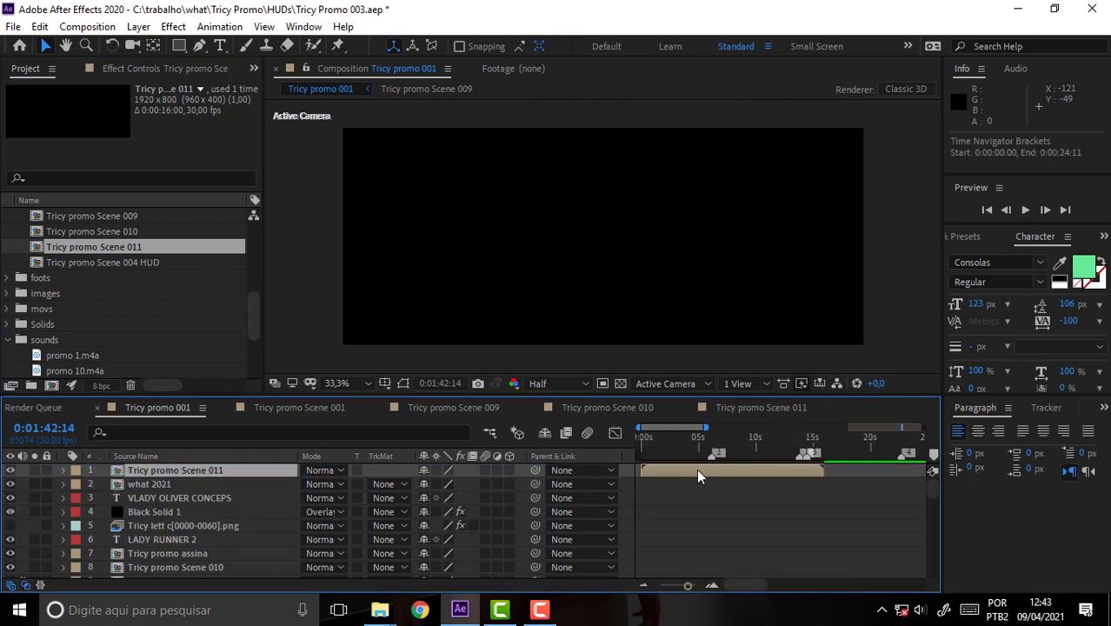
left_click_drag(698, 475, 890, 480)
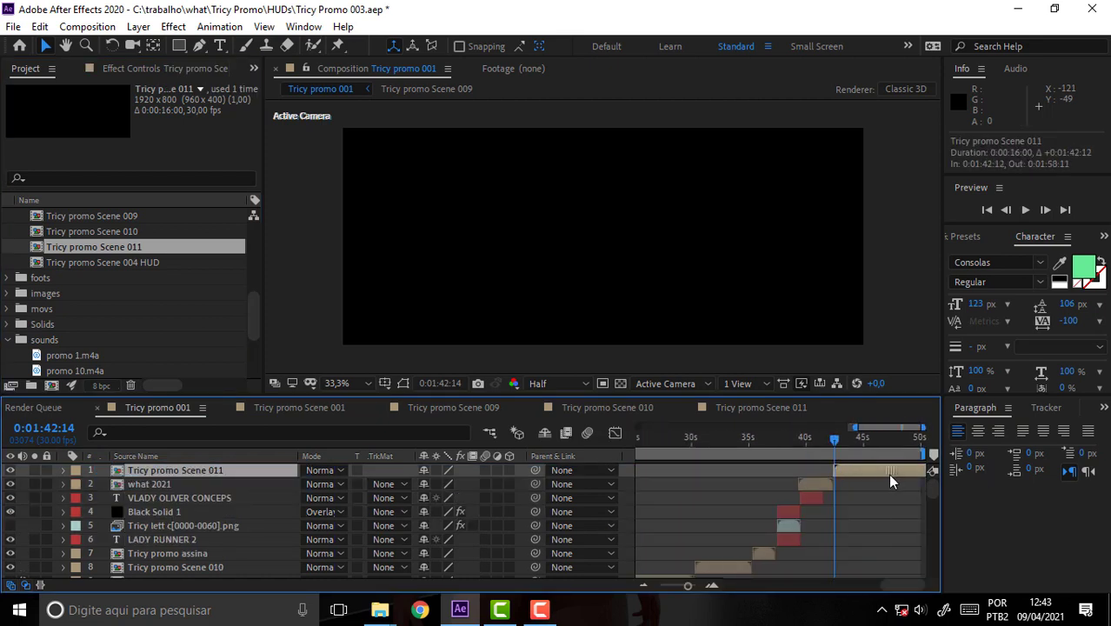
left_click_drag(836, 447, 922, 439)
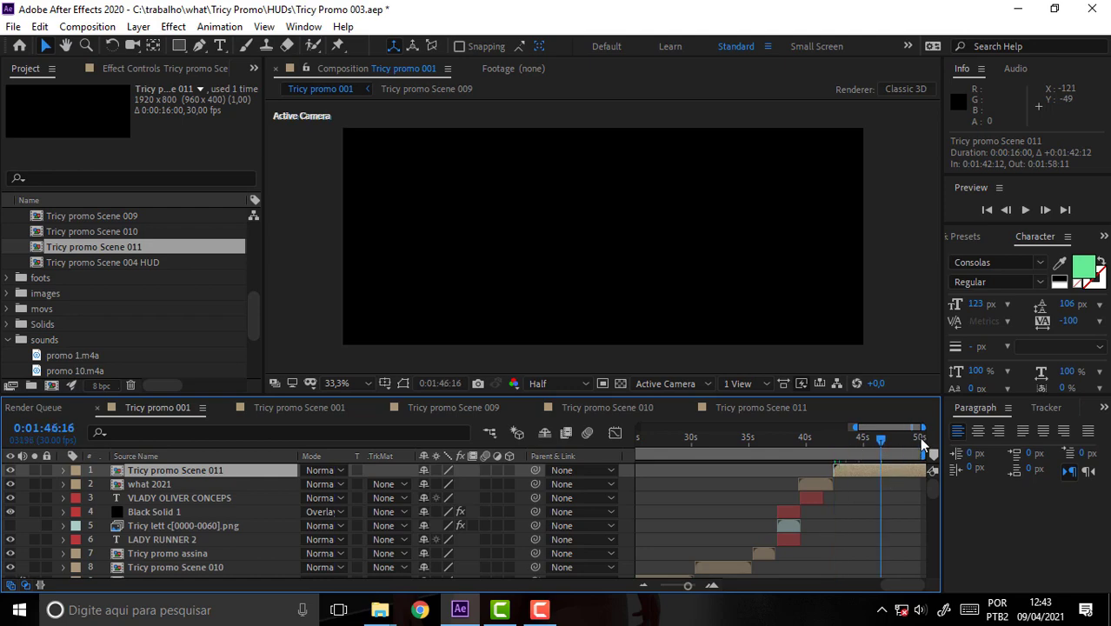
left_click(86, 27)
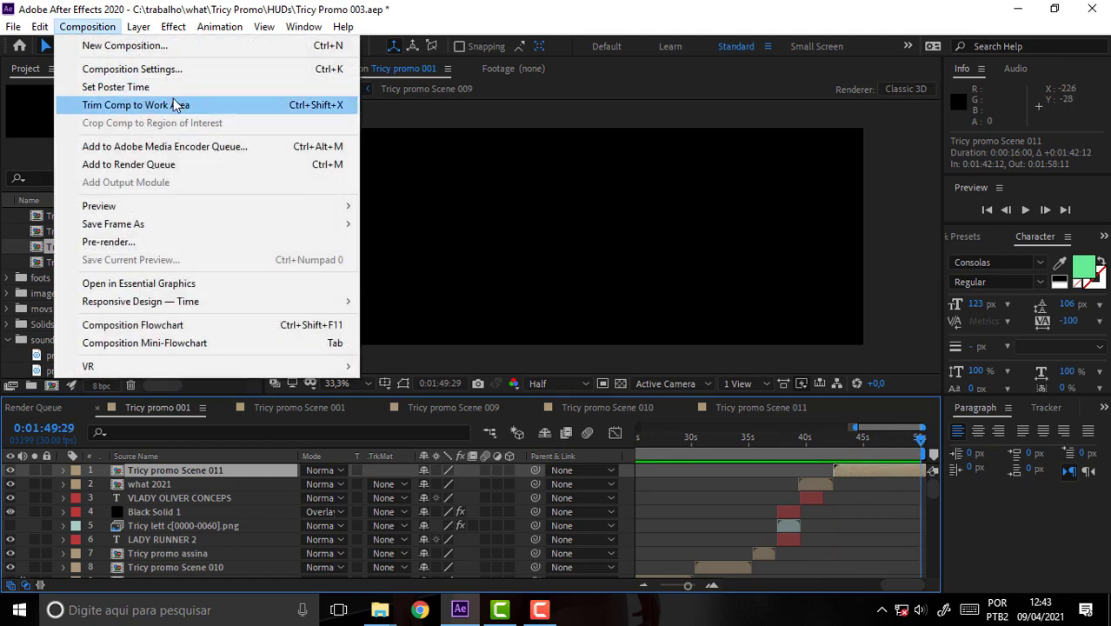
Lengthen Tricy promo 001 to 2 minutes and locate the end of the Scene 011 layer.
left_click(131, 69)
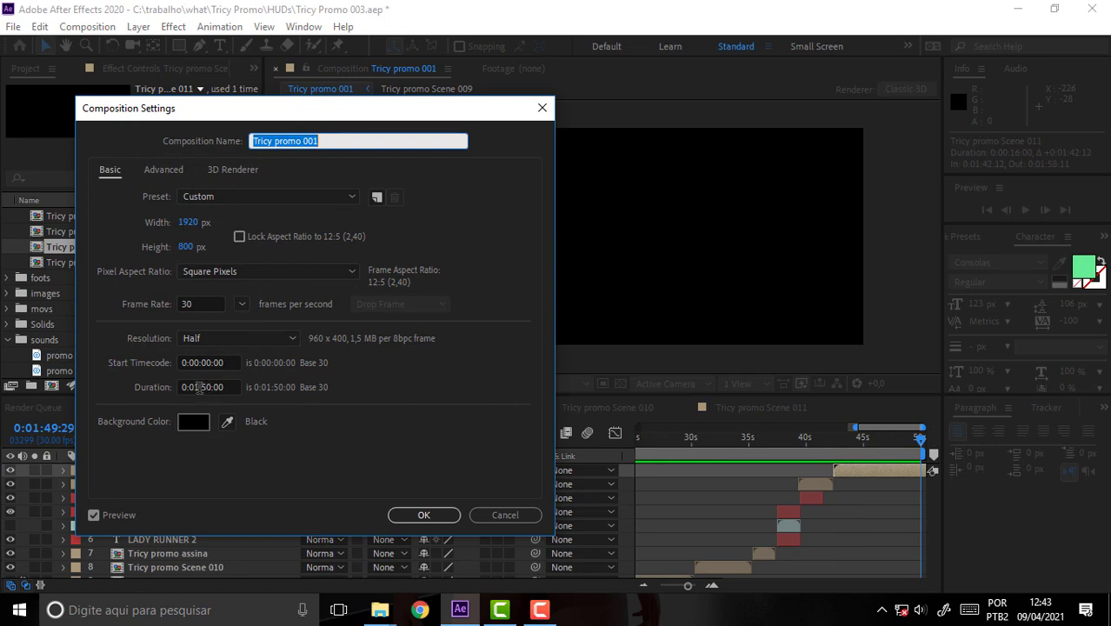
left_click(209, 387)
key("BackSpace")
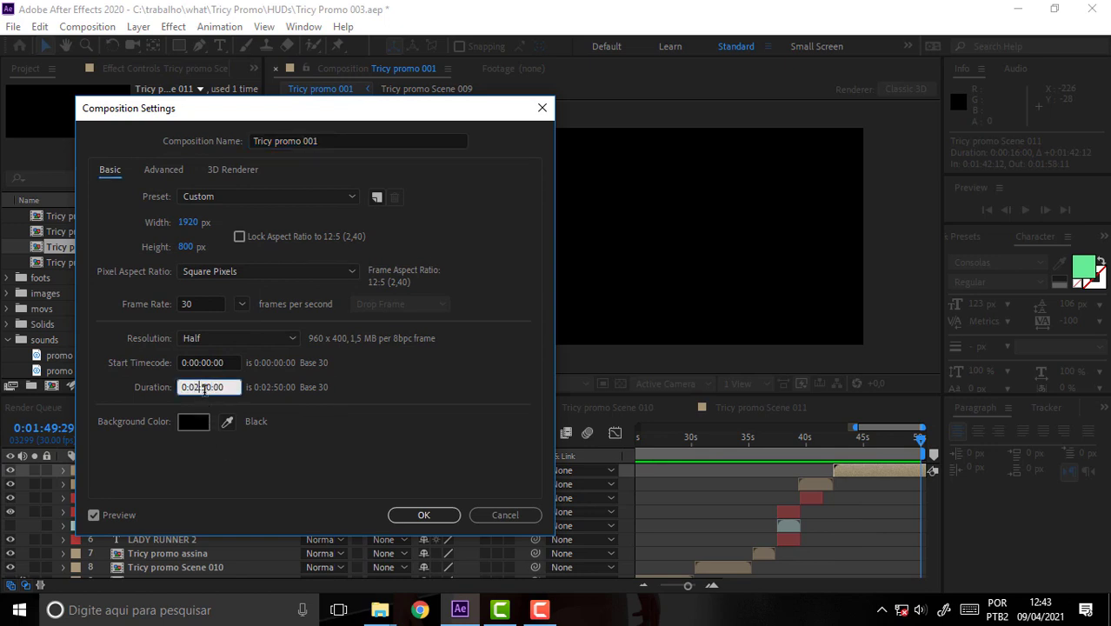
type("2")
left_click(423, 515)
left_click_drag(891, 428, 935, 443)
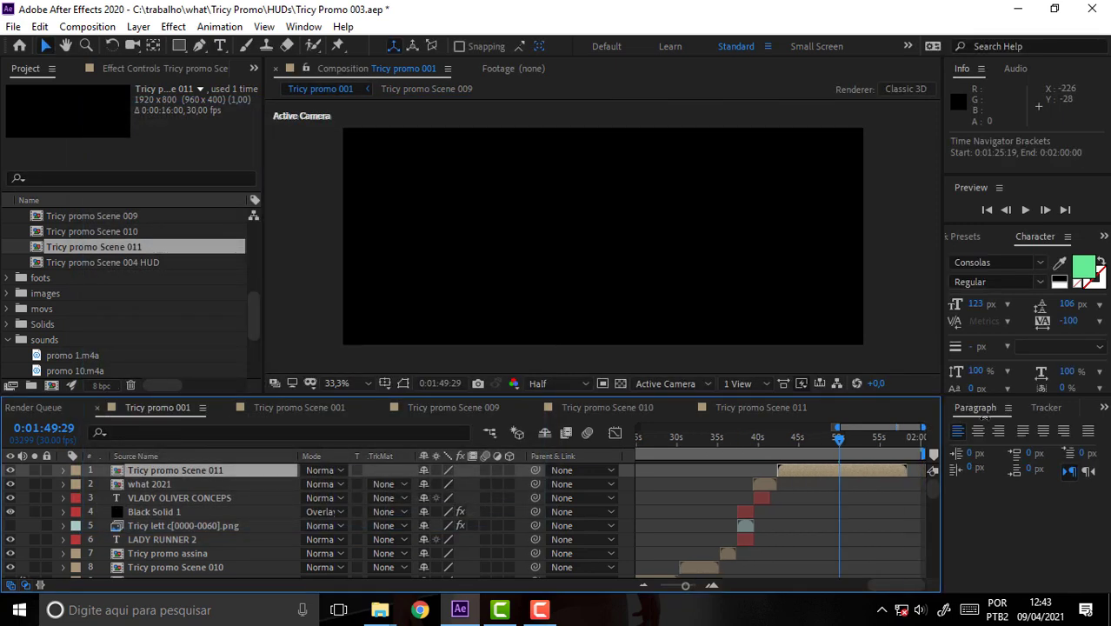
left_click(911, 443)
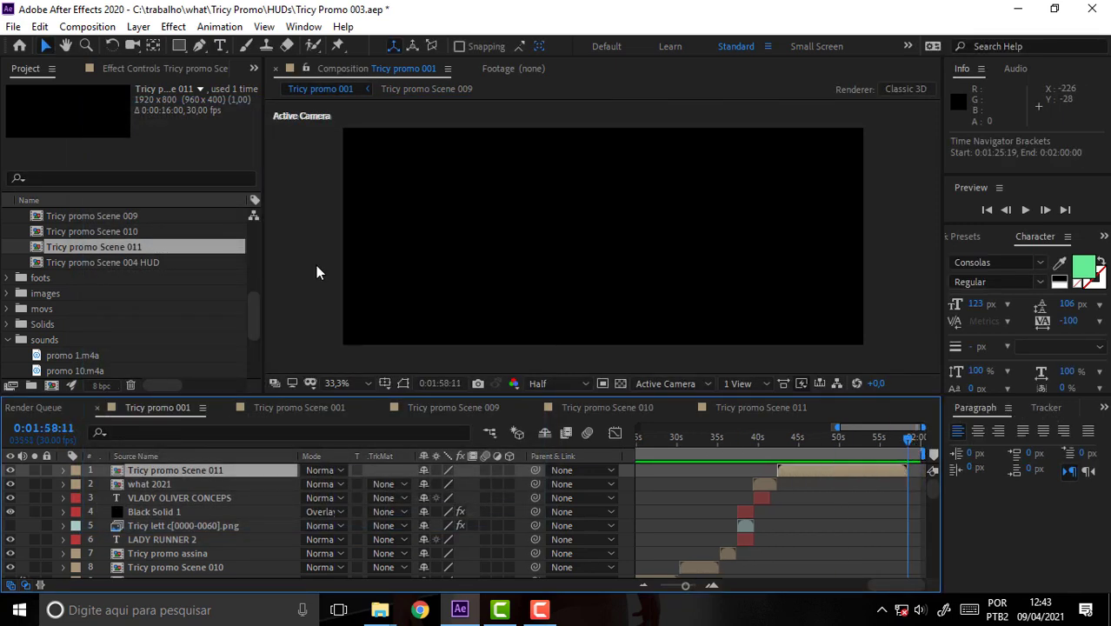
Set the Tricy promo 001 duration to 0:01:58:10.
left_click(94, 30)
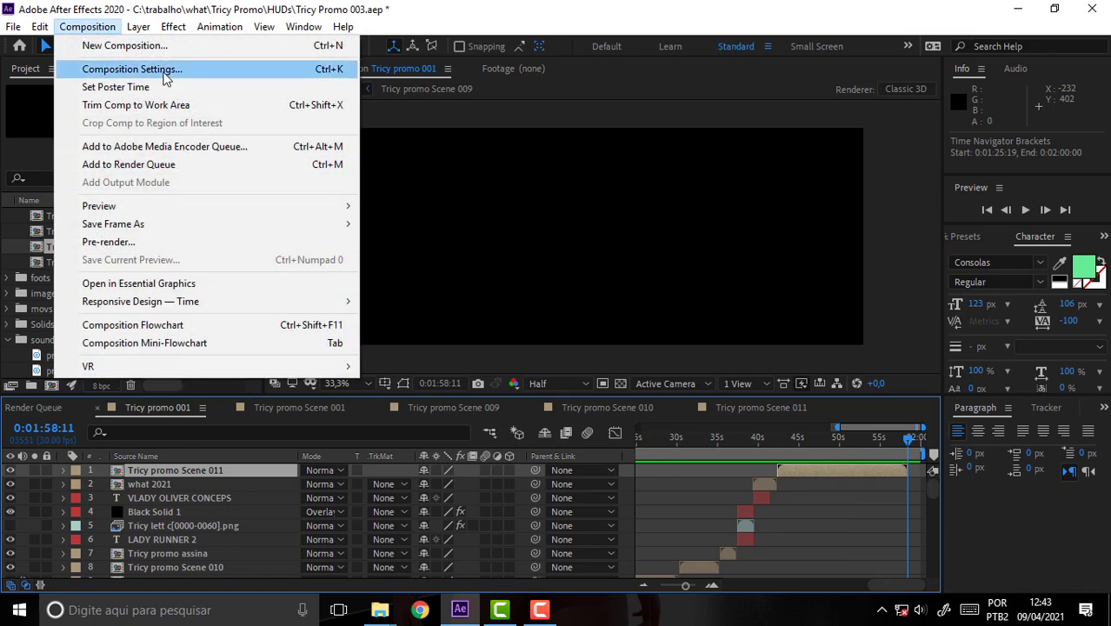
left_click(131, 69)
left_click(197, 387)
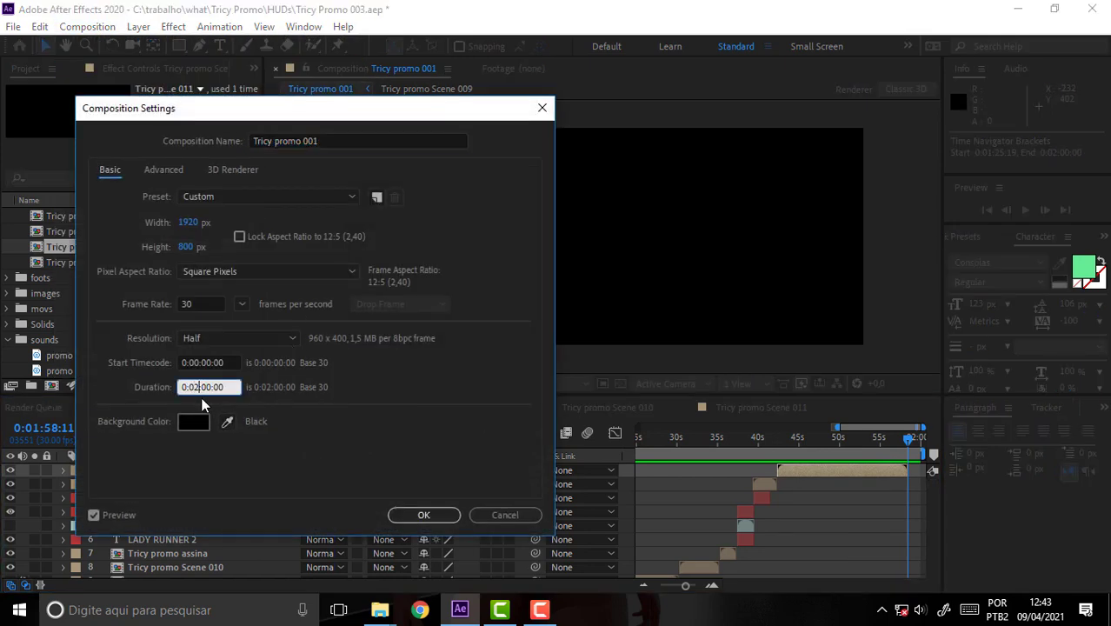
key("BackSpace")
type("1")
key("BackSpace")
key("BackSpace")
type("5")
key("BackSpace")
key("BackSpace")
type("10")
left_click(426, 516)
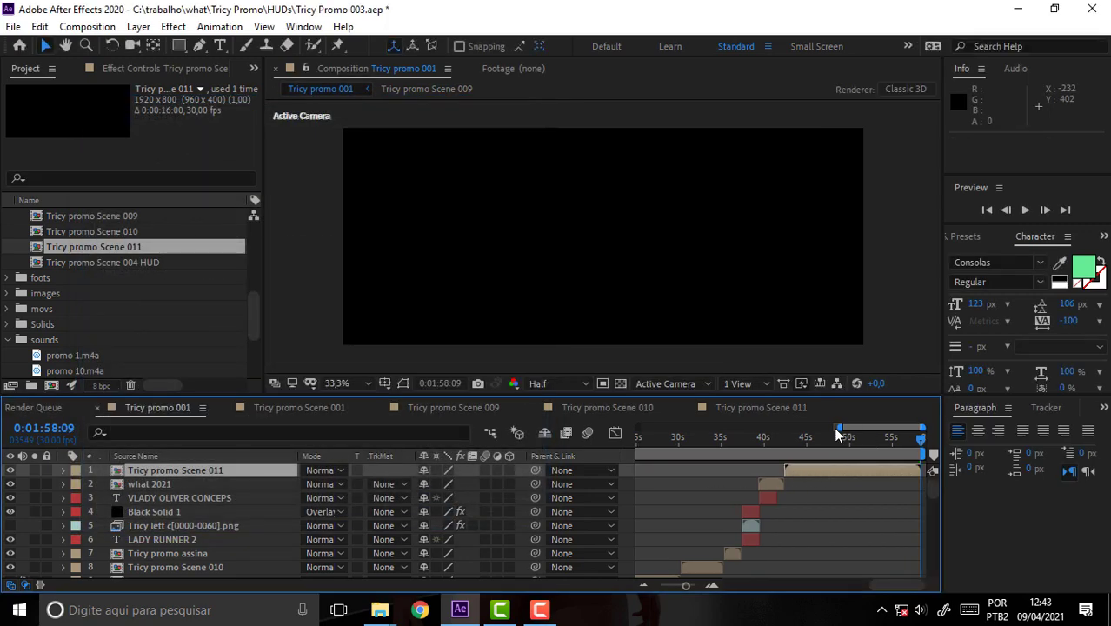
Zoom the timeline out and switch to the Tricy promo Scene 011 composition.
left_click_drag(837, 428, 640, 427)
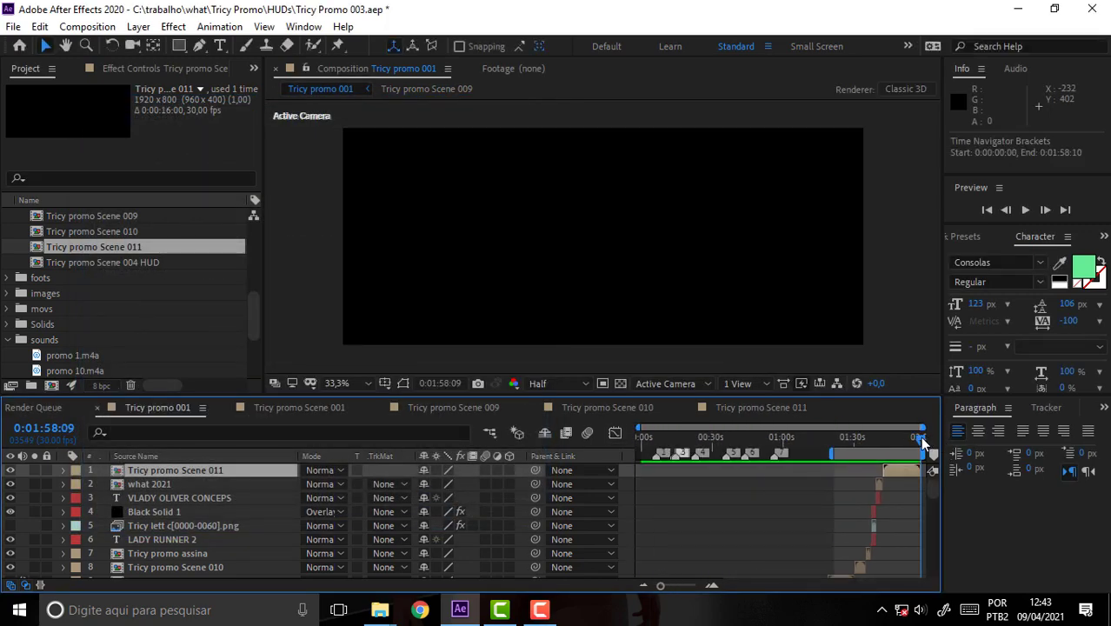
mouse_move(919, 442)
left_mouse_down()
mouse_move(839, 443)
mouse_move(907, 442)
left_mouse_up()
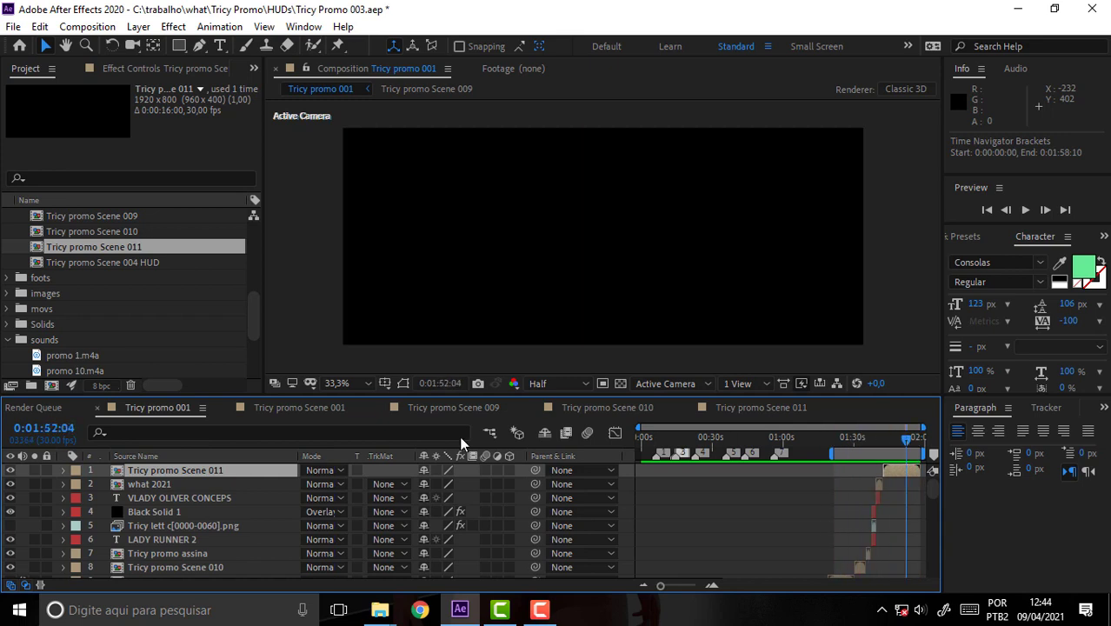
left_click(752, 409)
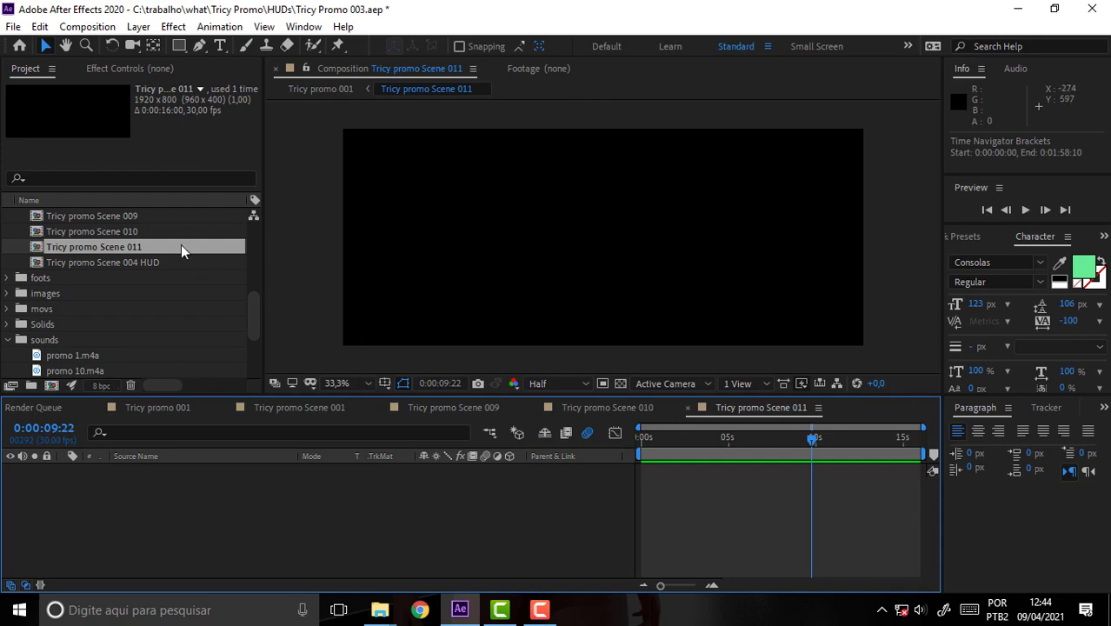
left_click(500, 610)
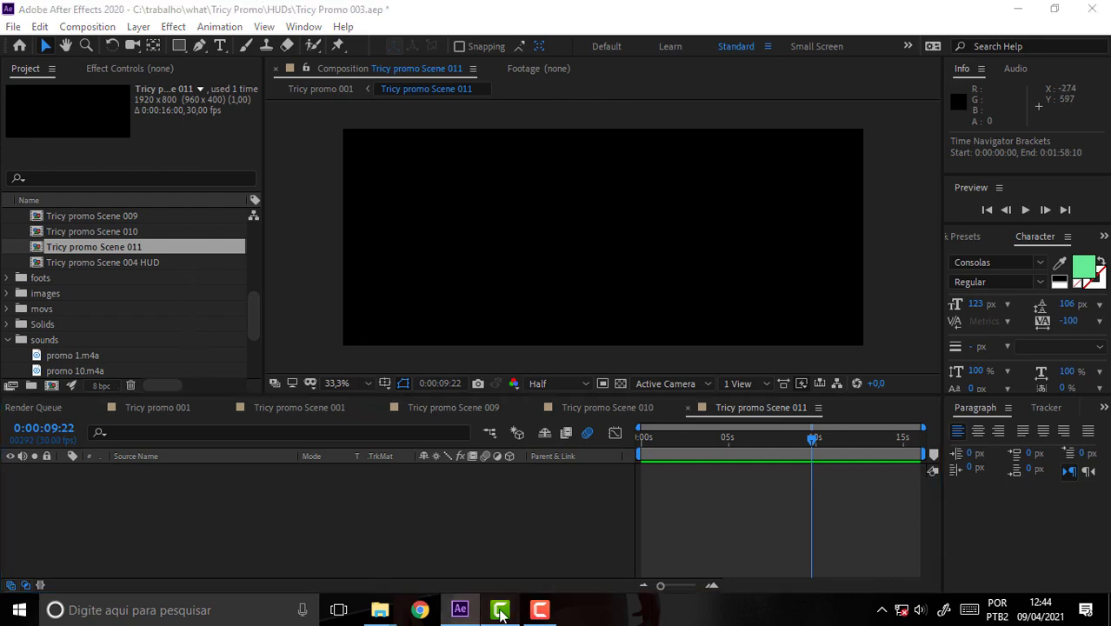
left_click(499, 612)
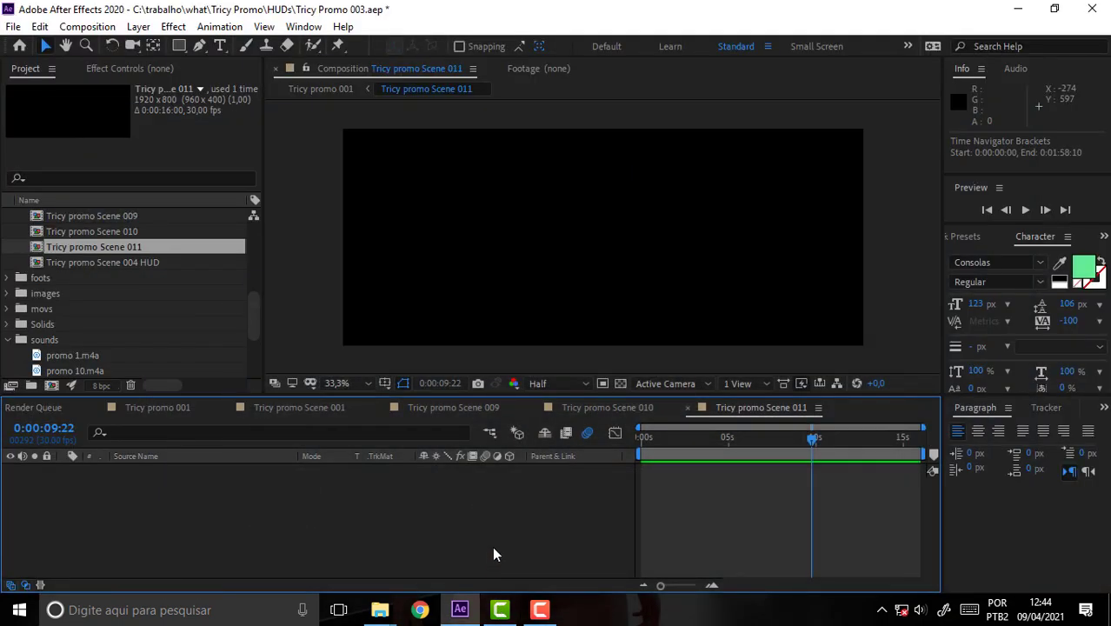
Select the sounds folder in the Project panel.
scroll(251, 327, "down", 3)
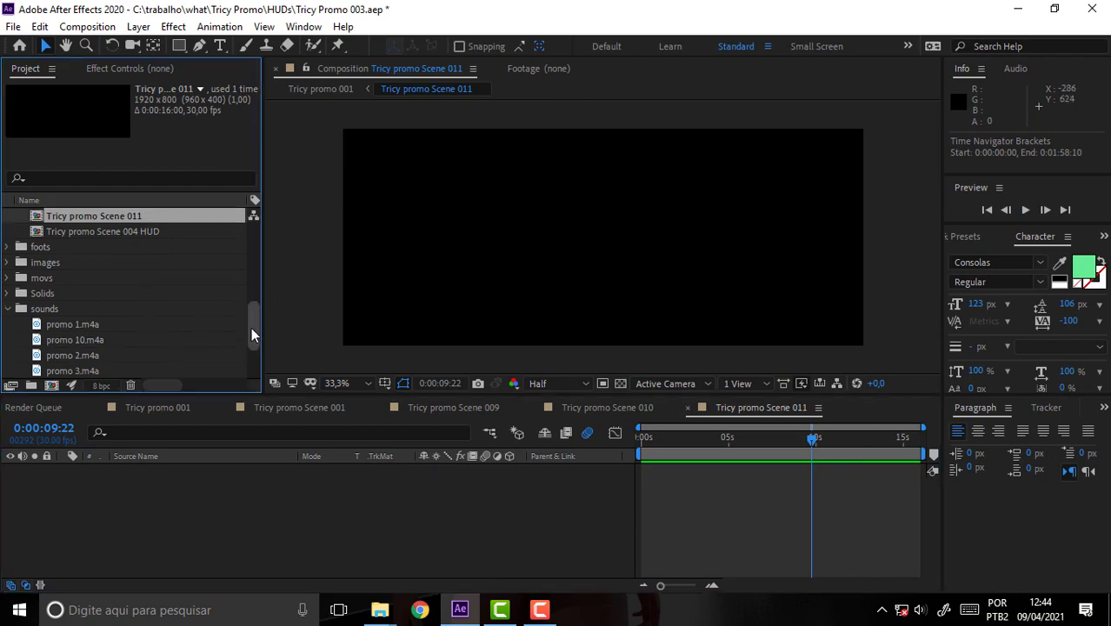
left_click(45, 263)
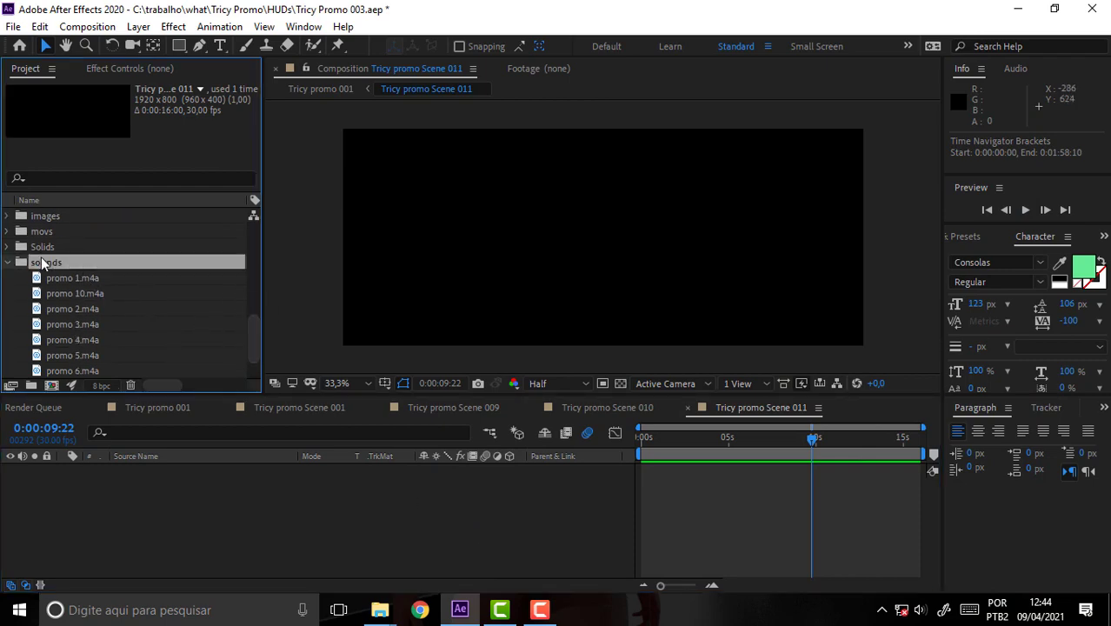
left_click(13, 26)
In the Import File dialog, browse to the Tricy Promo folder and adjust the list view.
mouse_move(64, 229)
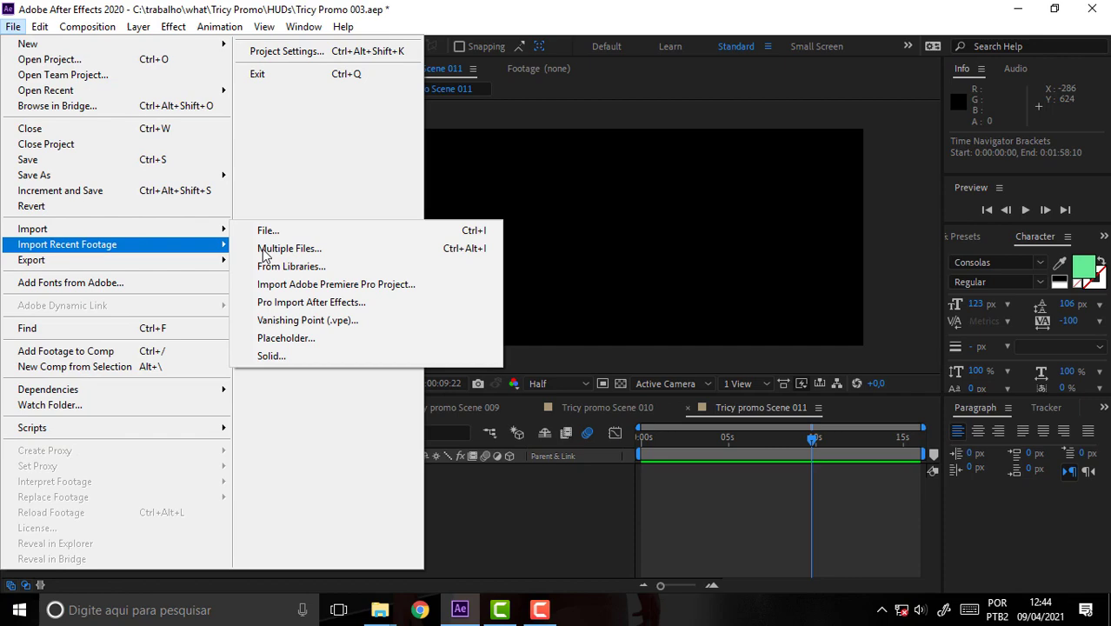
left_click(338, 231)
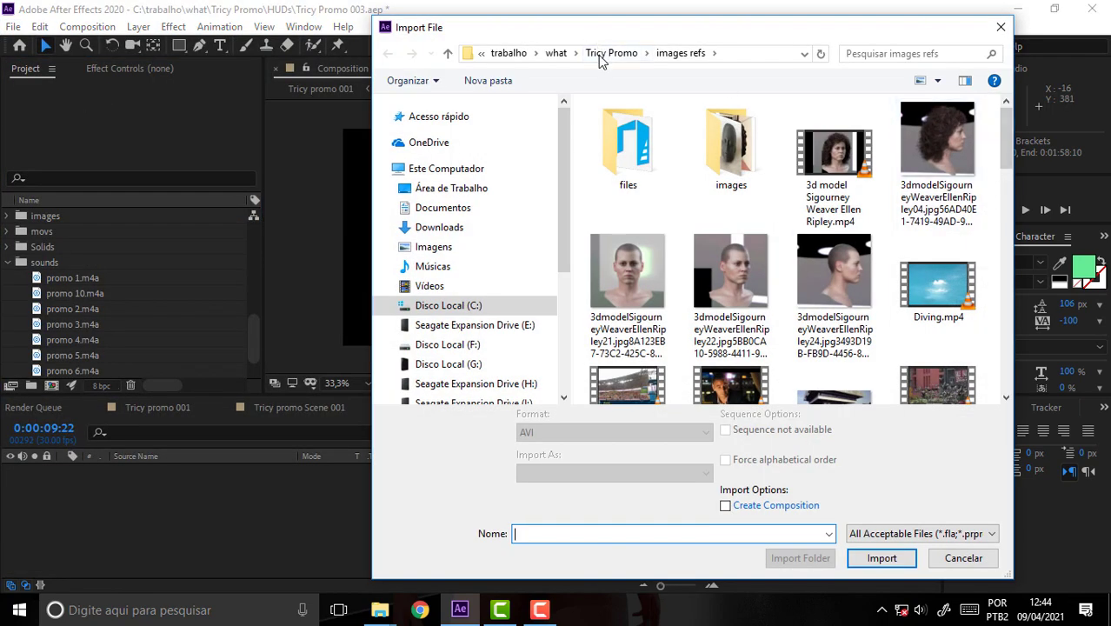
left_click(557, 53)
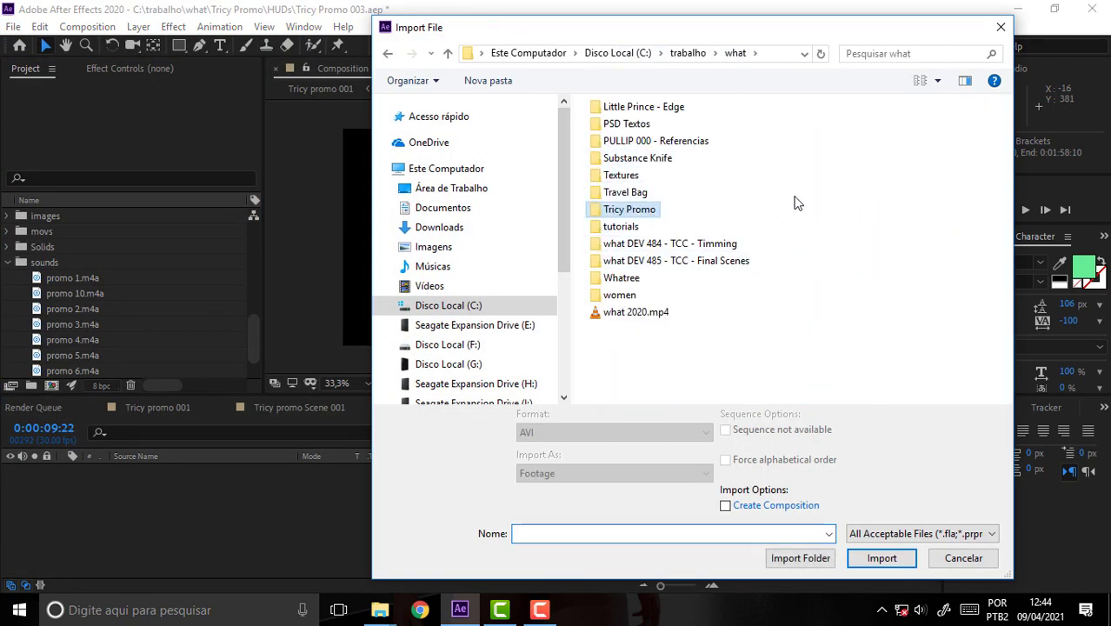
double_click(634, 213)
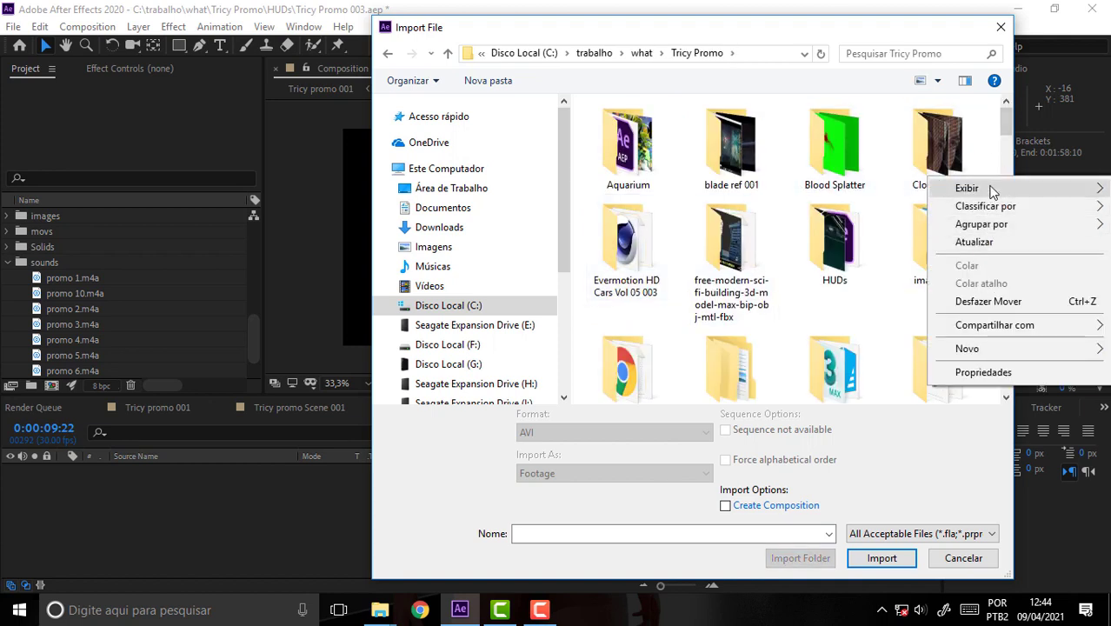
mouse_move(987, 188)
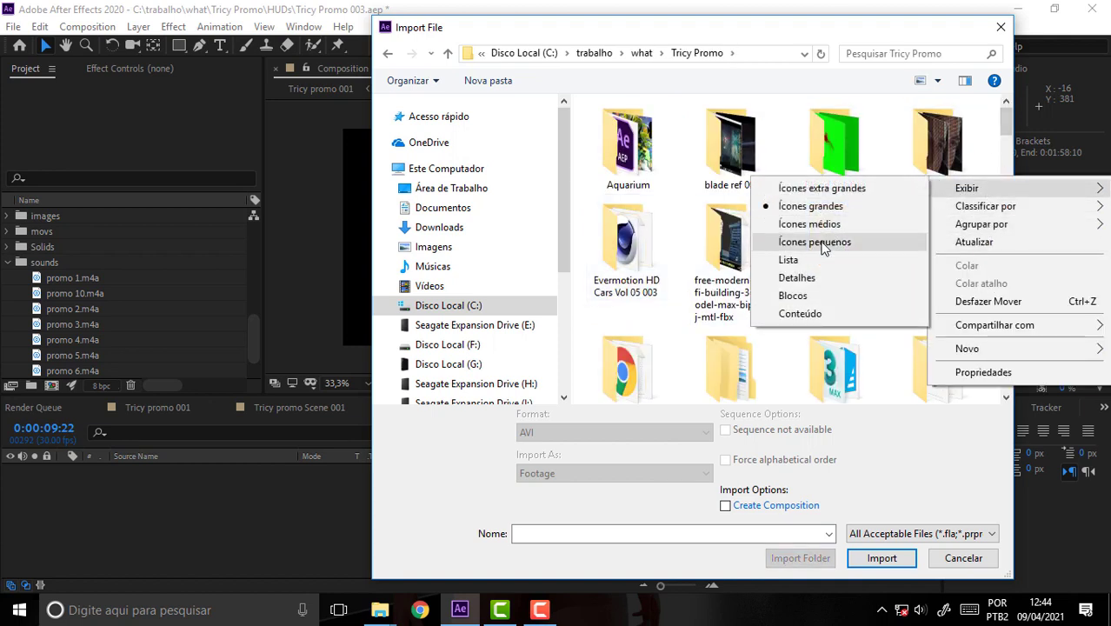
left_click(789, 260)
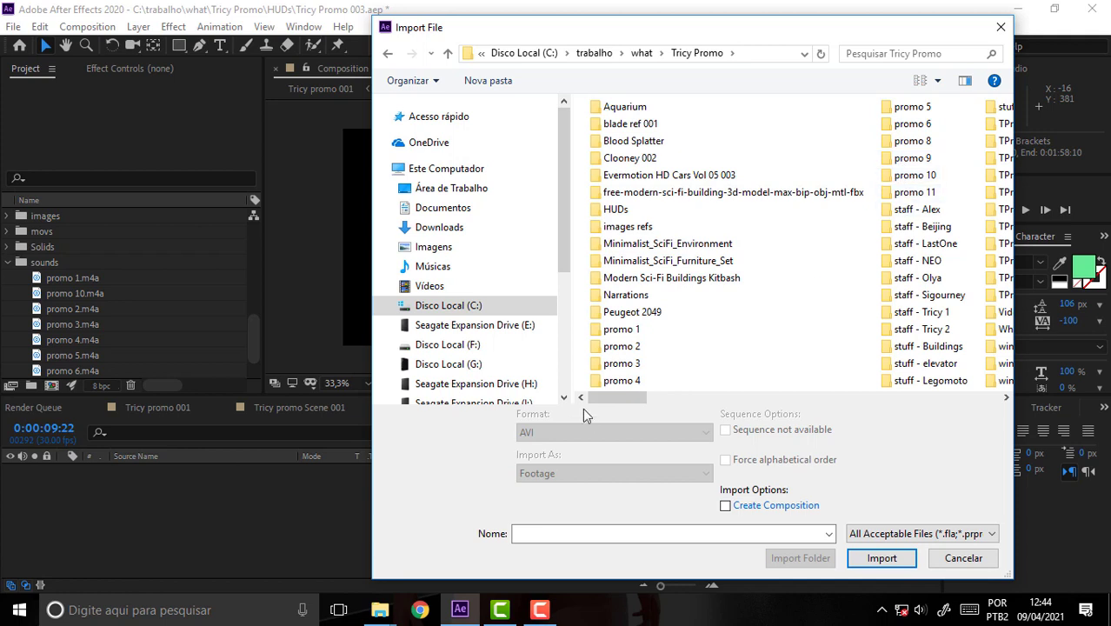
left_click_drag(630, 398, 753, 400)
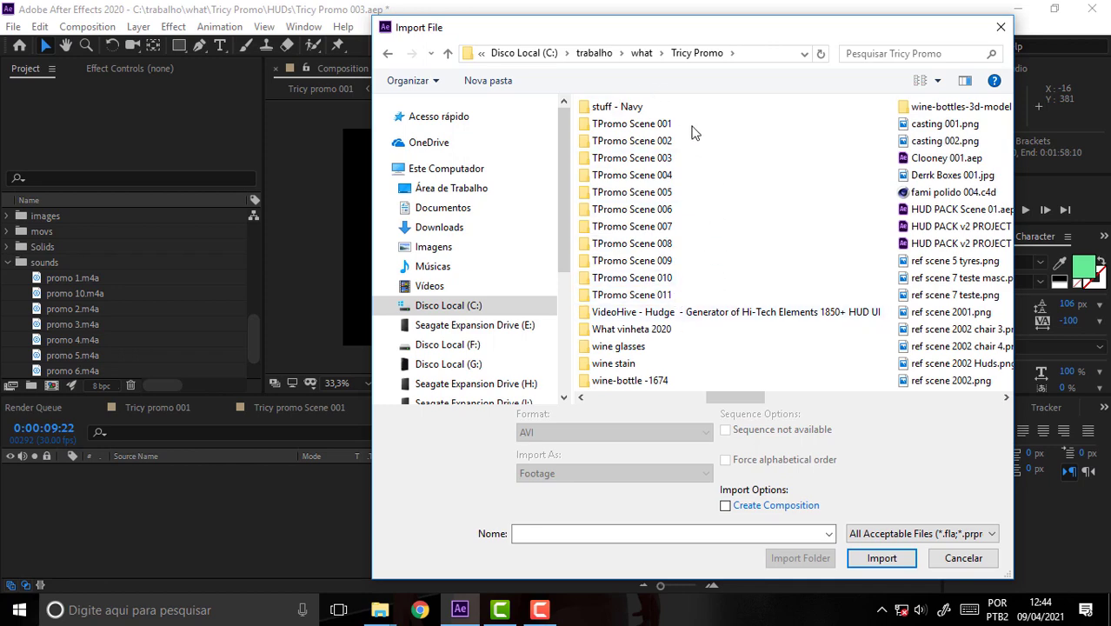
mouse_move(732, 400)
left_mouse_down()
mouse_move(768, 402)
mouse_move(601, 398)
mouse_move(695, 398)
left_mouse_up()
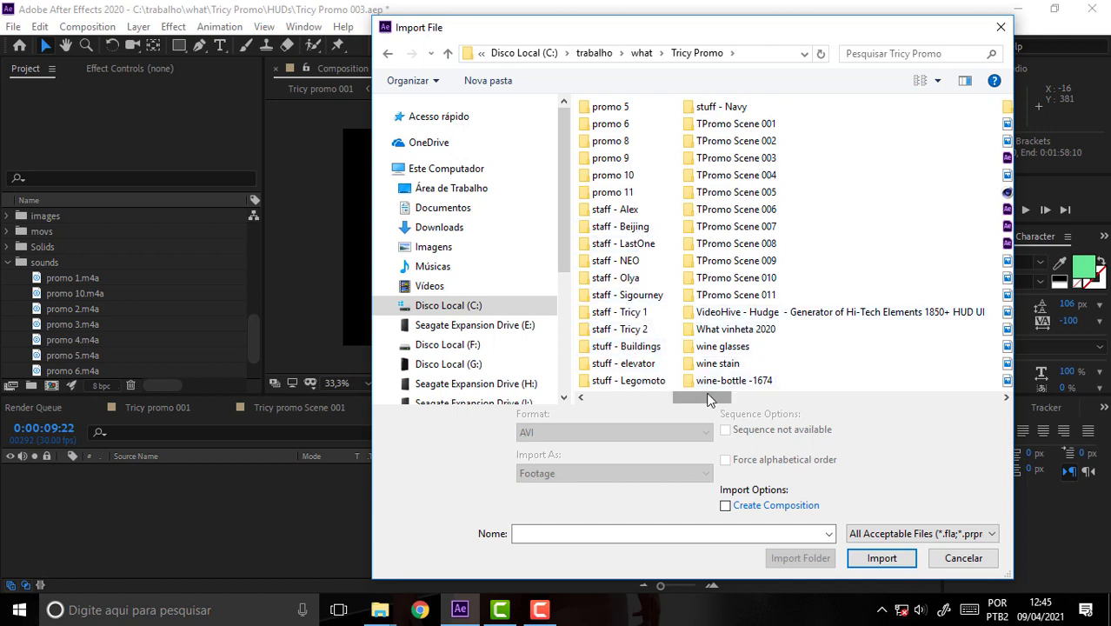
mouse_move(710, 399)
left_mouse_down()
mouse_move(574, 390)
mouse_move(765, 412)
left_mouse_up()
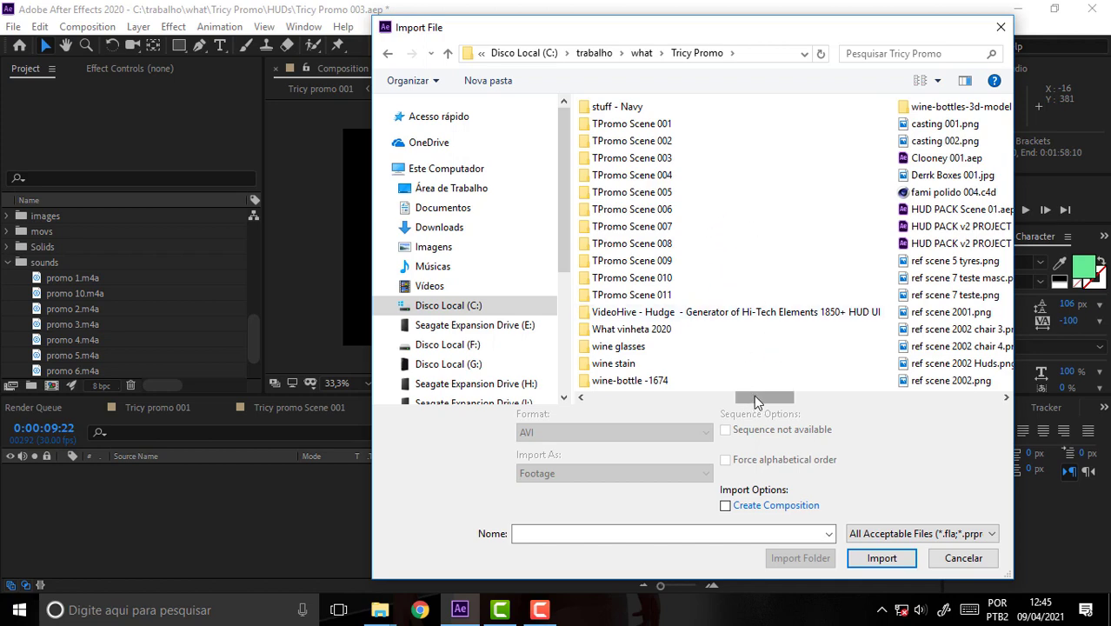
mouse_move(754, 396)
left_mouse_down()
mouse_move(800, 405)
mouse_move(727, 399)
mouse_move(873, 404)
left_mouse_up()
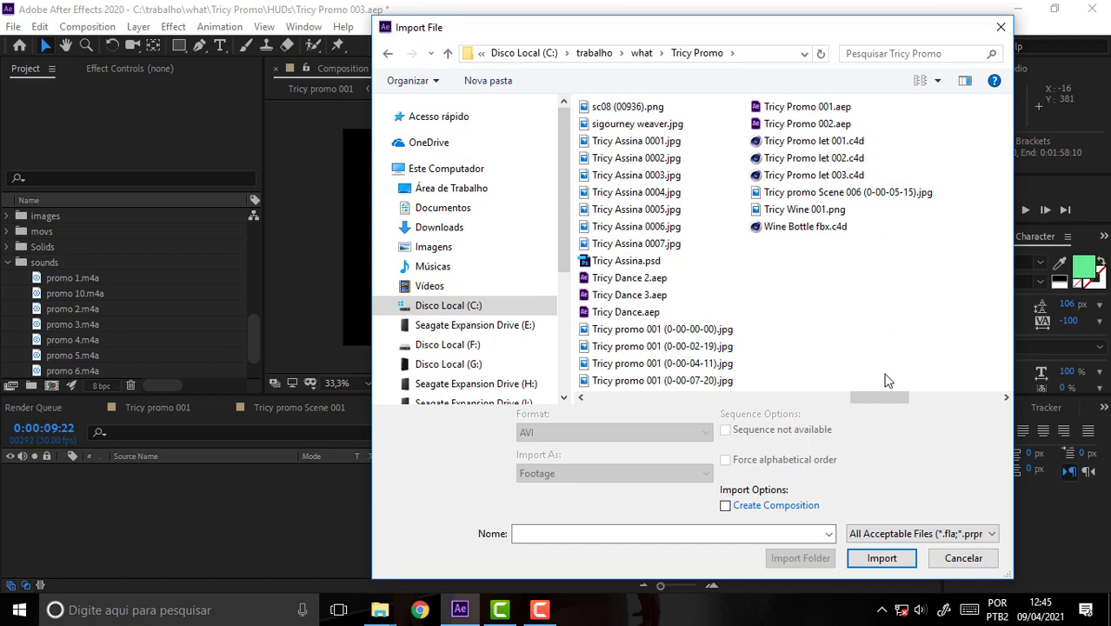
mouse_move(883, 397)
left_mouse_down()
mouse_move(658, 382)
mouse_move(785, 383)
left_mouse_up()
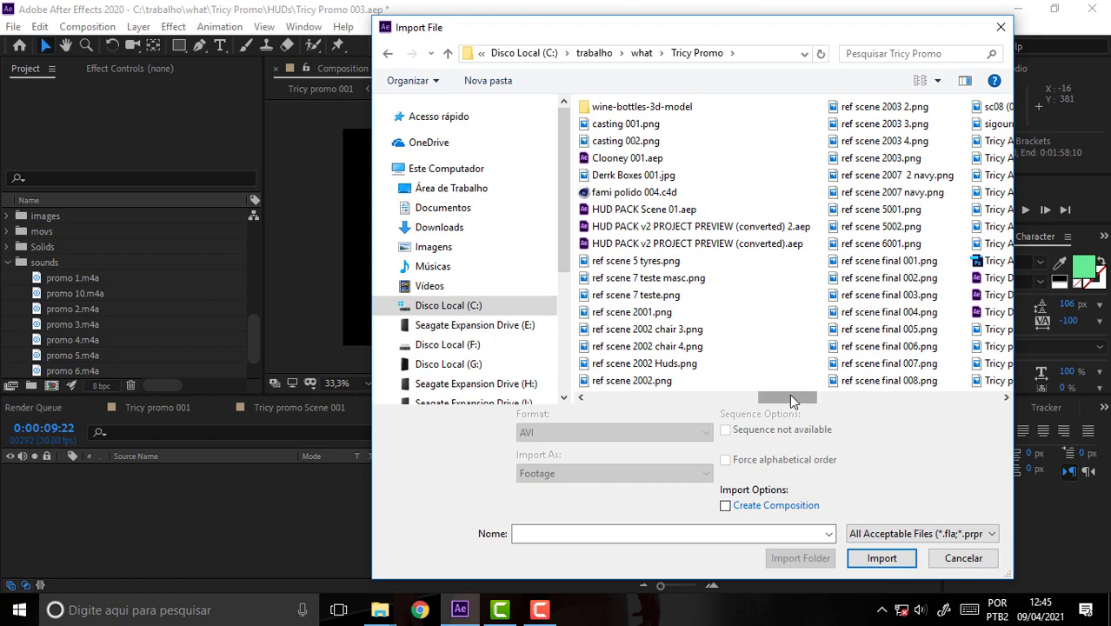
left_click_drag(791, 400, 872, 402)
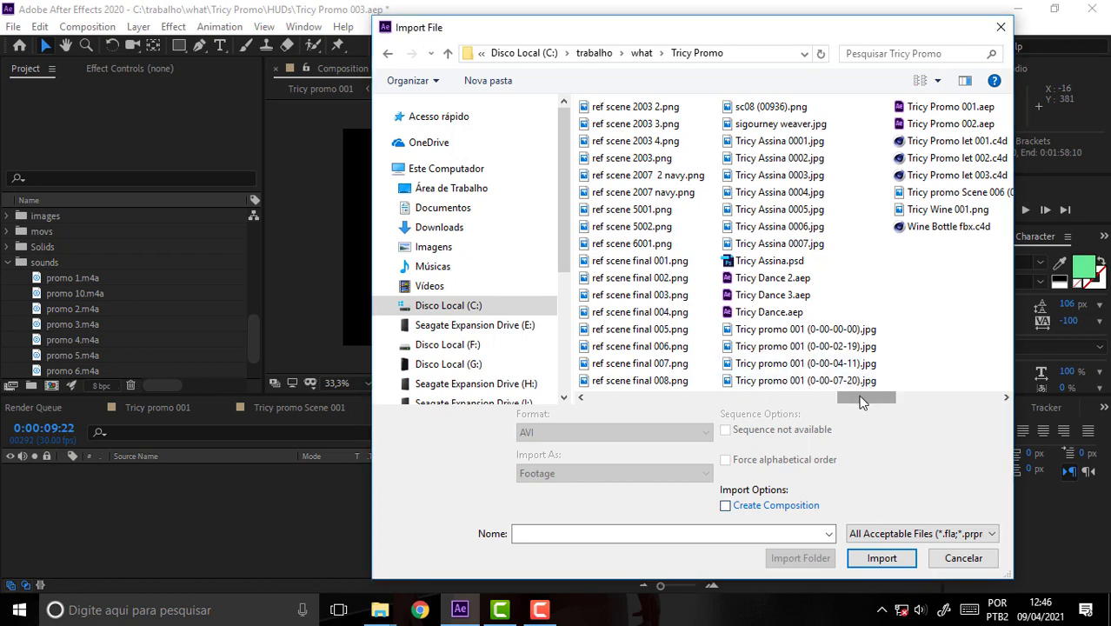
left_click_drag(861, 402, 673, 401)
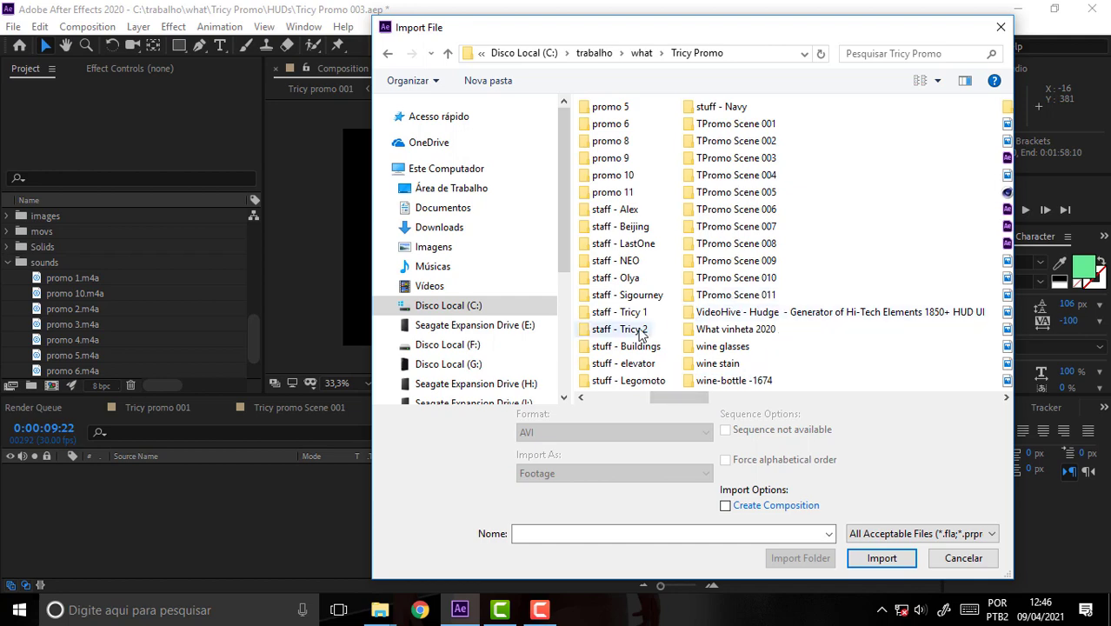
Import promo 11.m4a from the promo 11 folder.
double_click(612, 192)
left_click(635, 128)
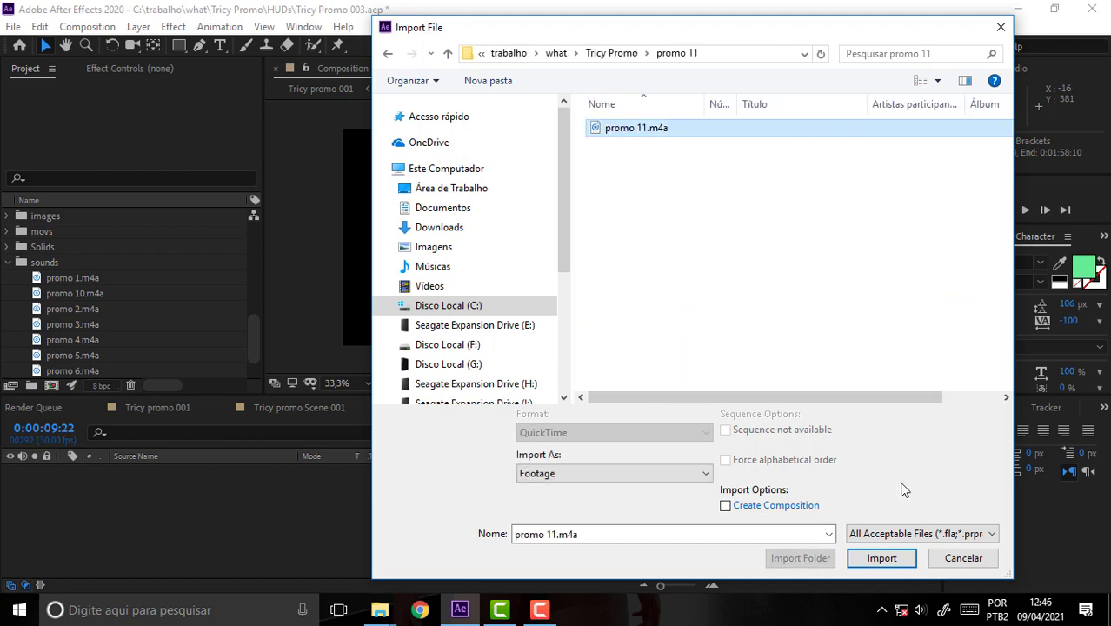
left_click(881, 558)
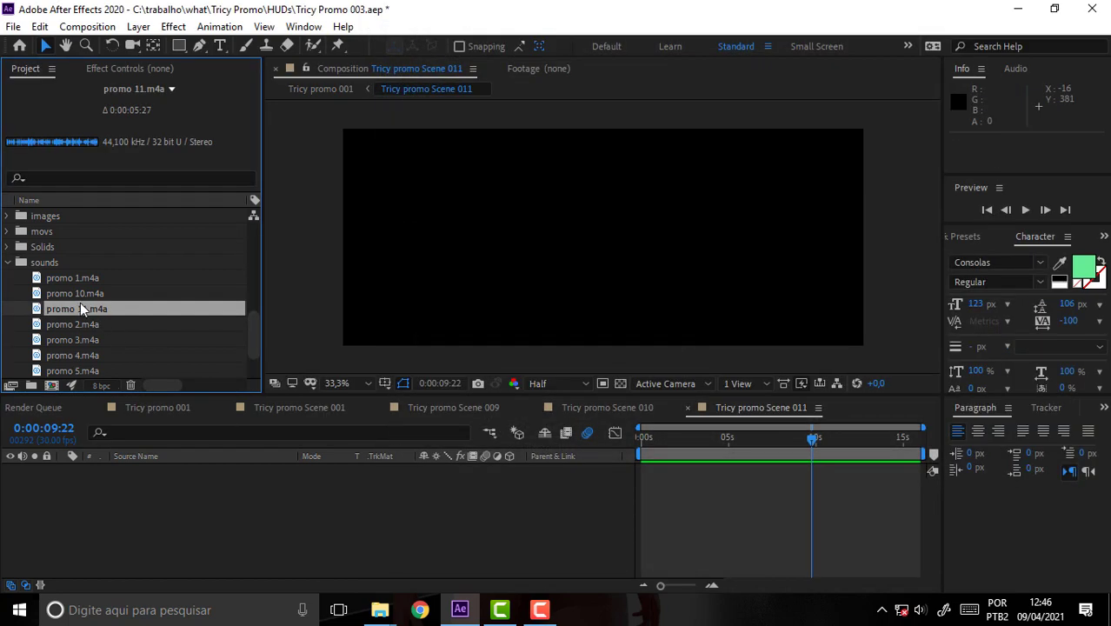
Add promo 11.m4a to Scene 011 at 0:00 and preview it from the start.
left_click_drag(82, 310, 136, 461)
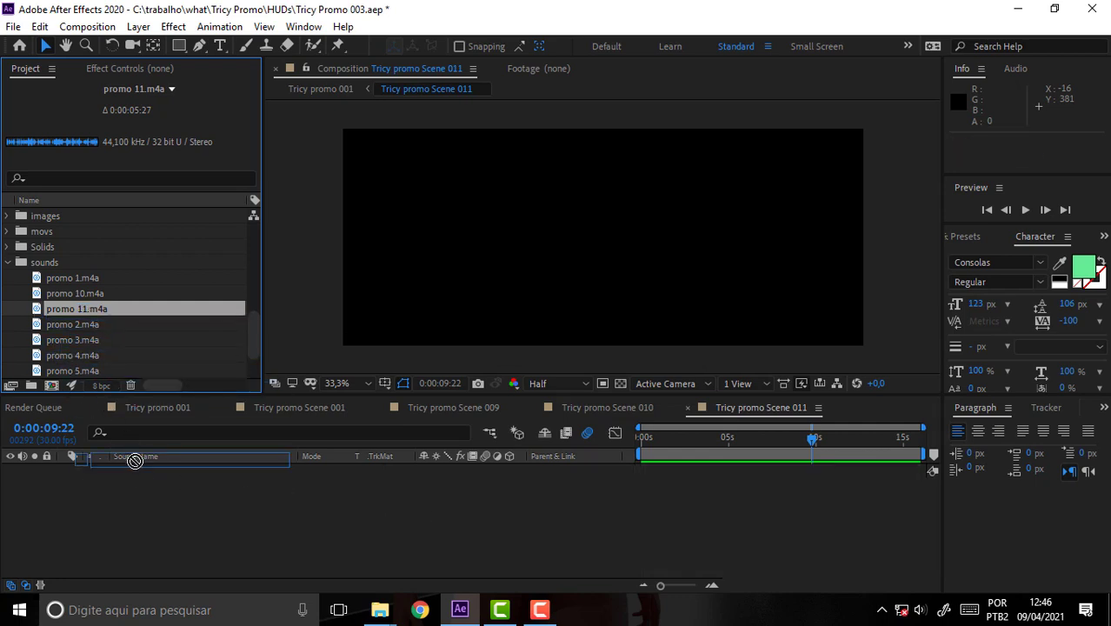
left_click_drag(92, 315, 141, 470)
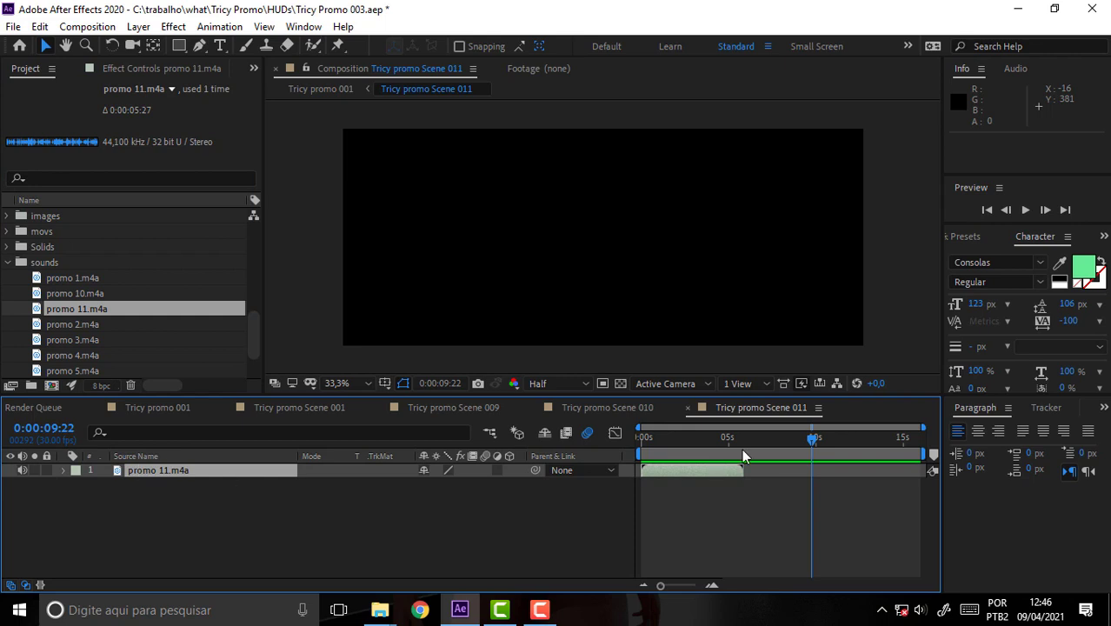
left_click_drag(809, 437, 641, 437)
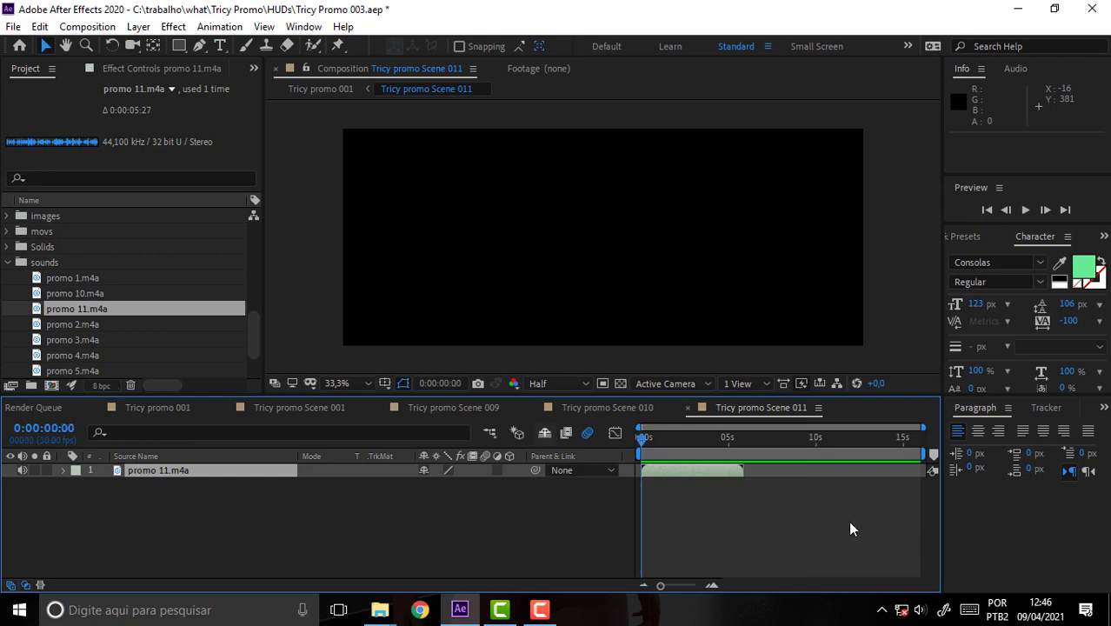
key("space")
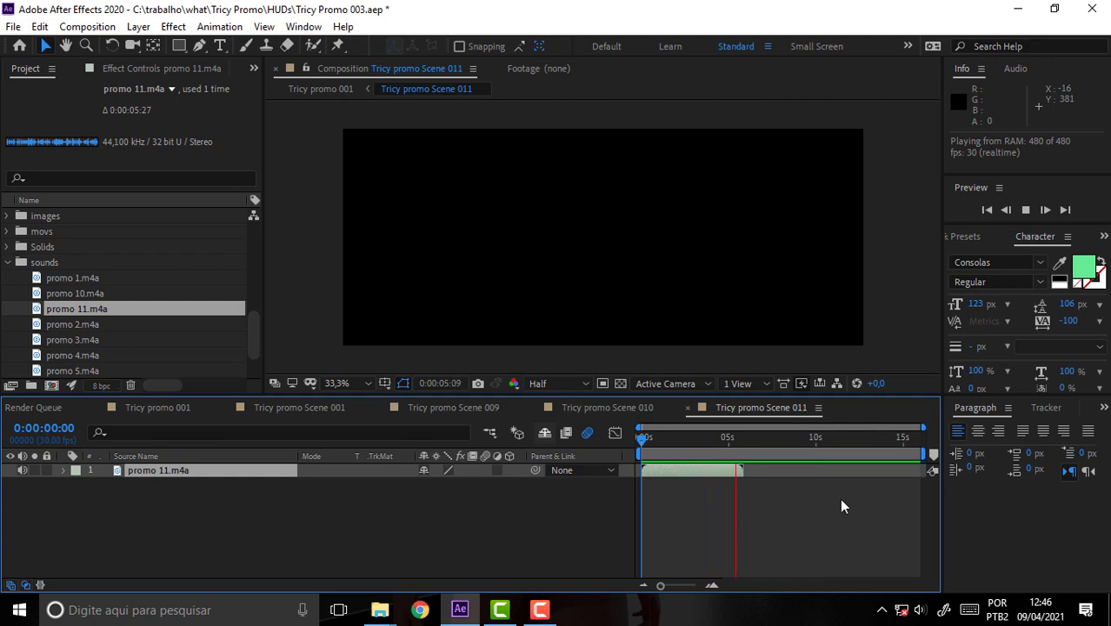
key("space")
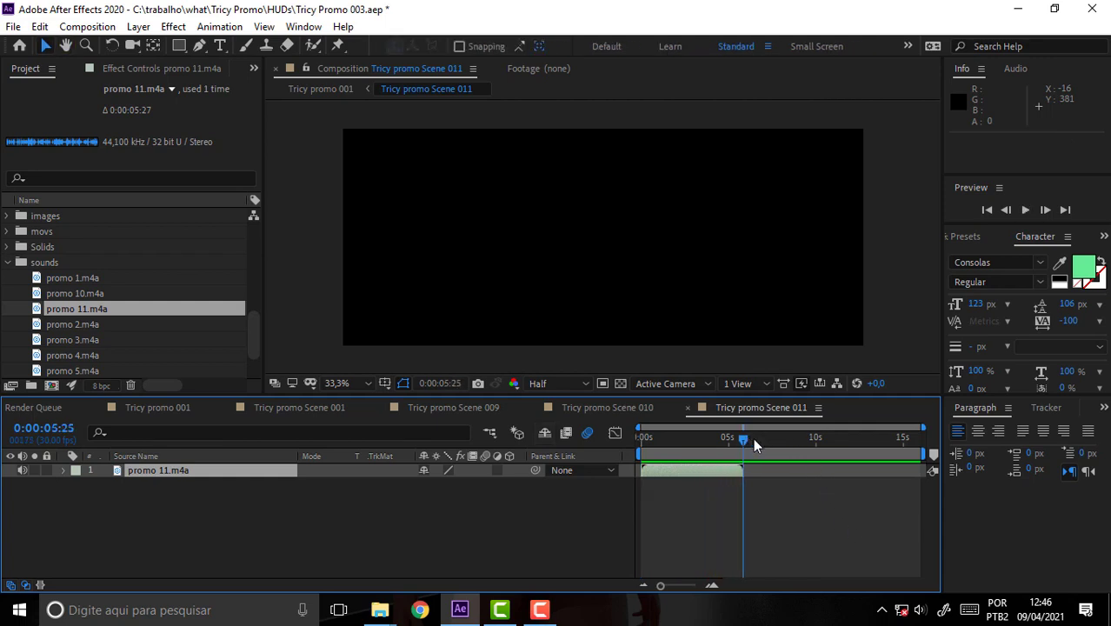
Set the Tricy promo Scene 011 composition duration to 0:00:06:00.
left_click(91, 27)
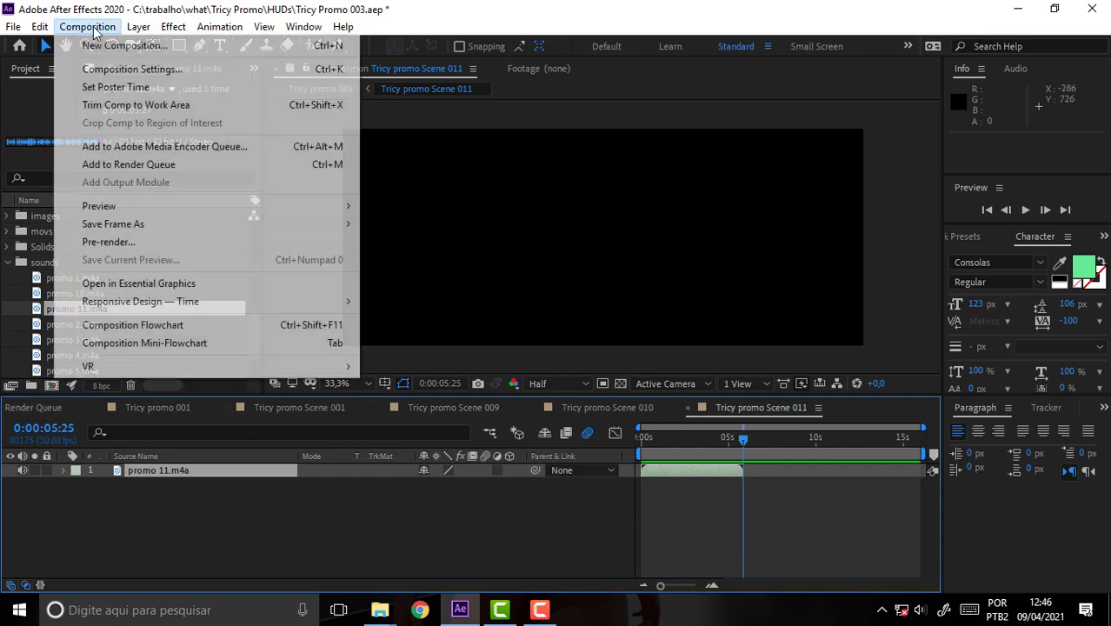
left_click(137, 69)
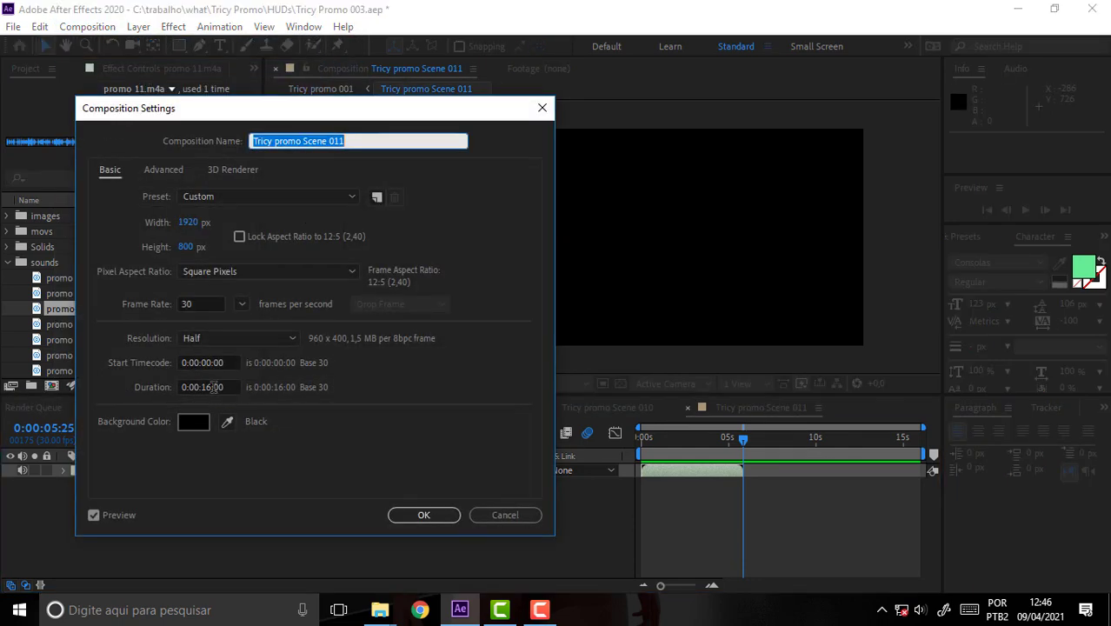
left_click(214, 387)
key("BackSpace")
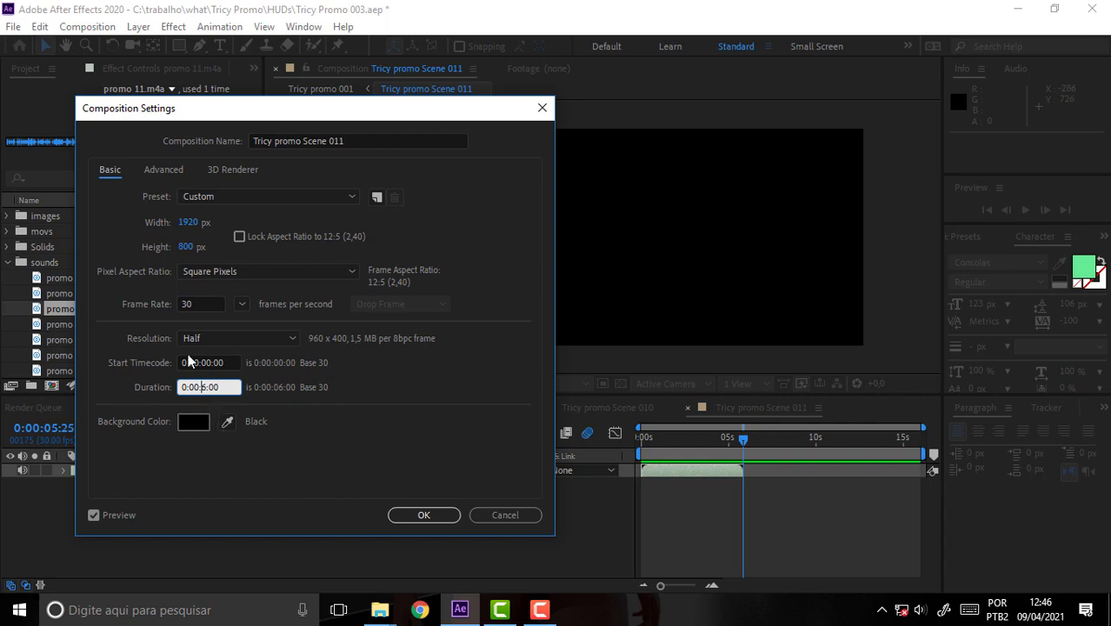
left_click(423, 515)
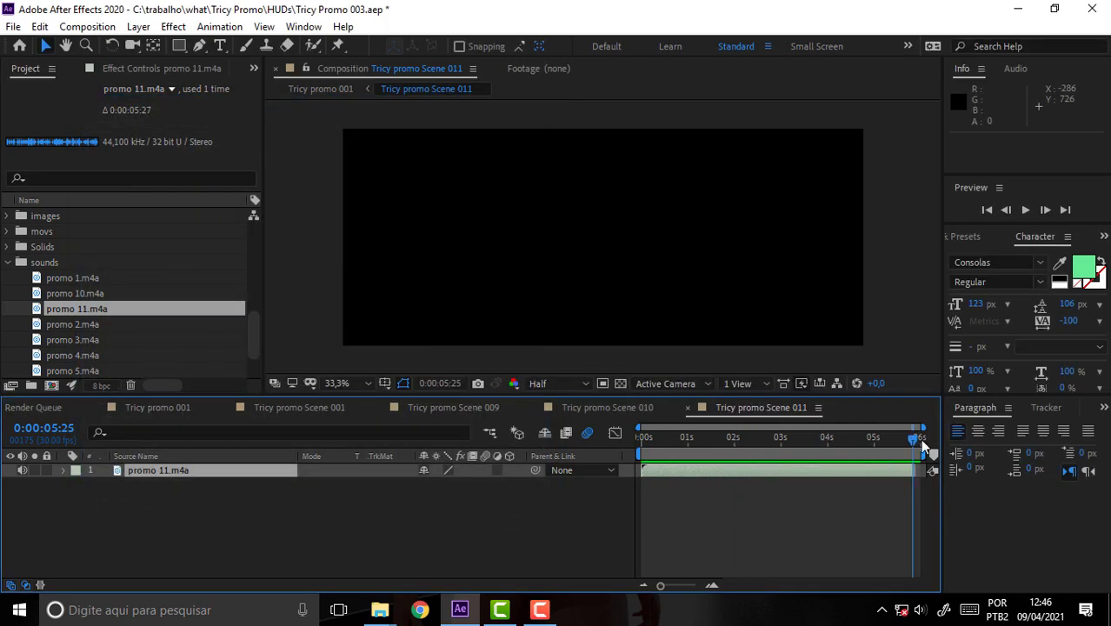
Preview the shortened scene from the start, then return to the Tricy promo 001 composition.
left_click_drag(916, 439, 572, 432)
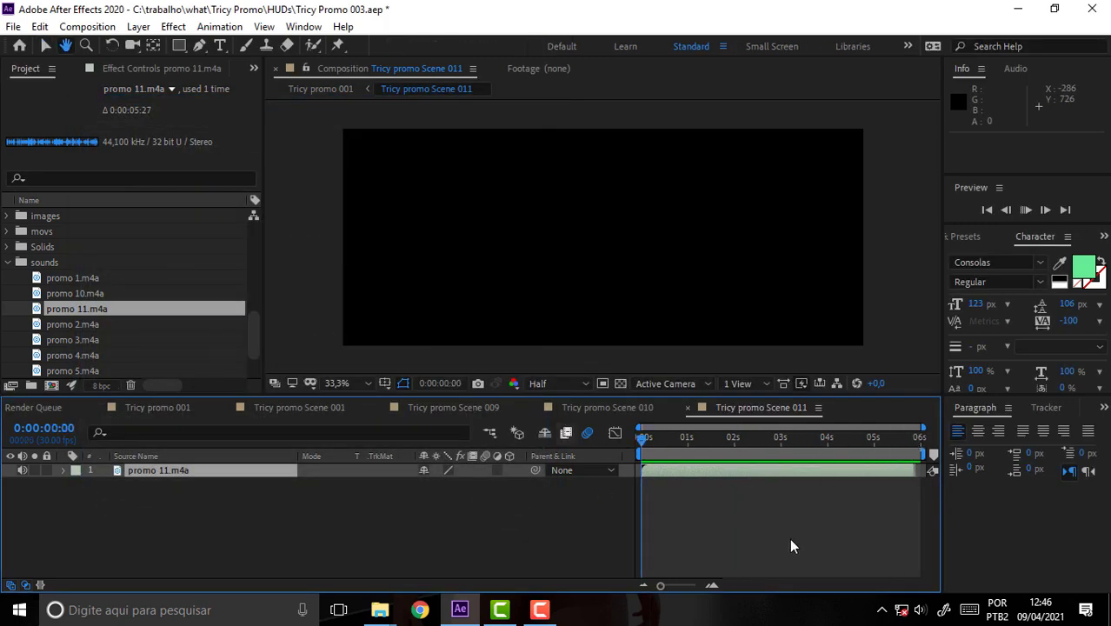
key("space")
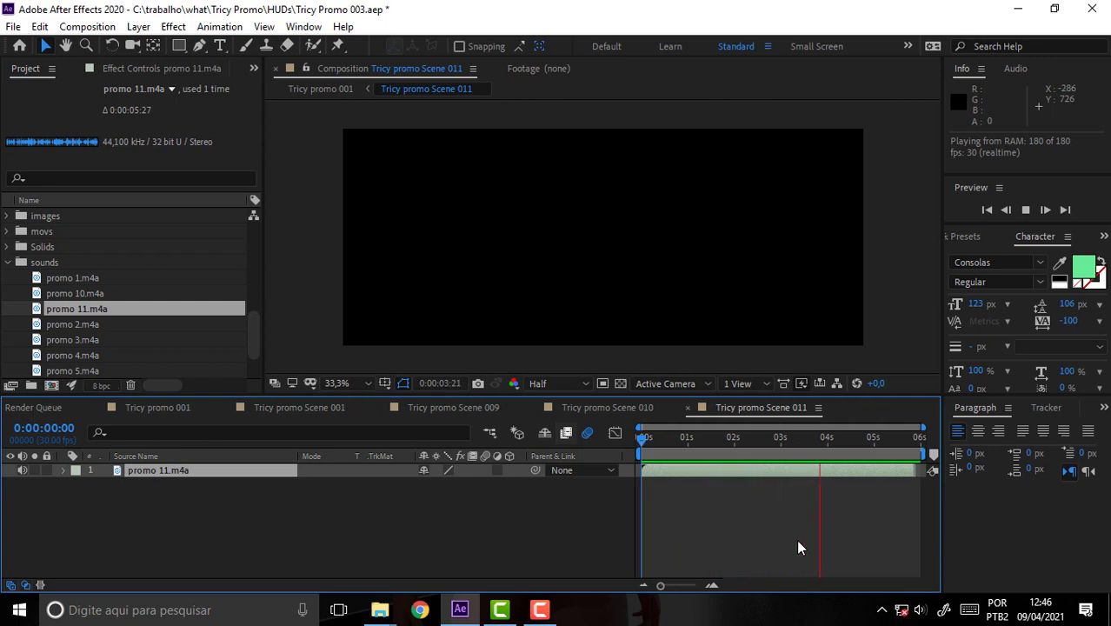
key("space")
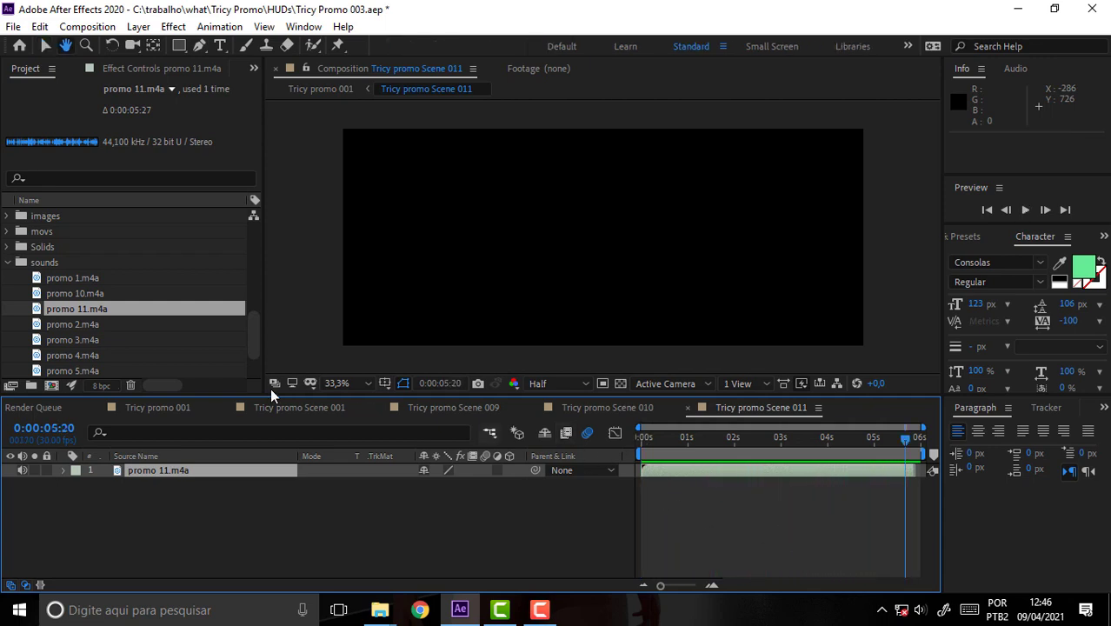
left_click(157, 407)
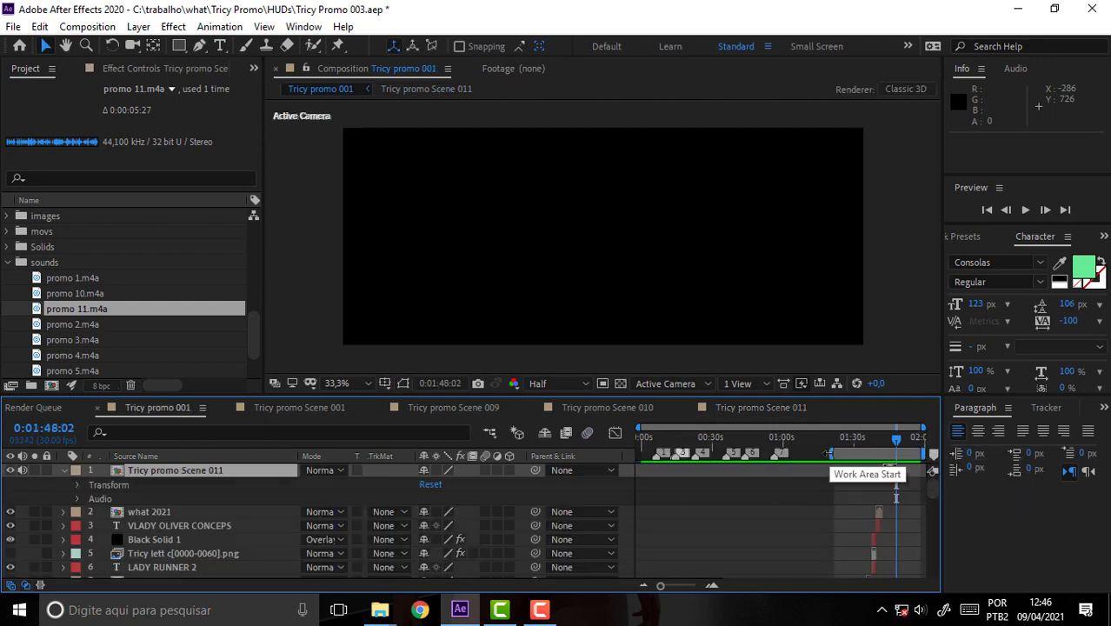
Move the work area start later and zoom in to find Scene 011's end near 0:01:48:11.
left_click(869, 452)
left_click_drag(826, 453, 846, 453)
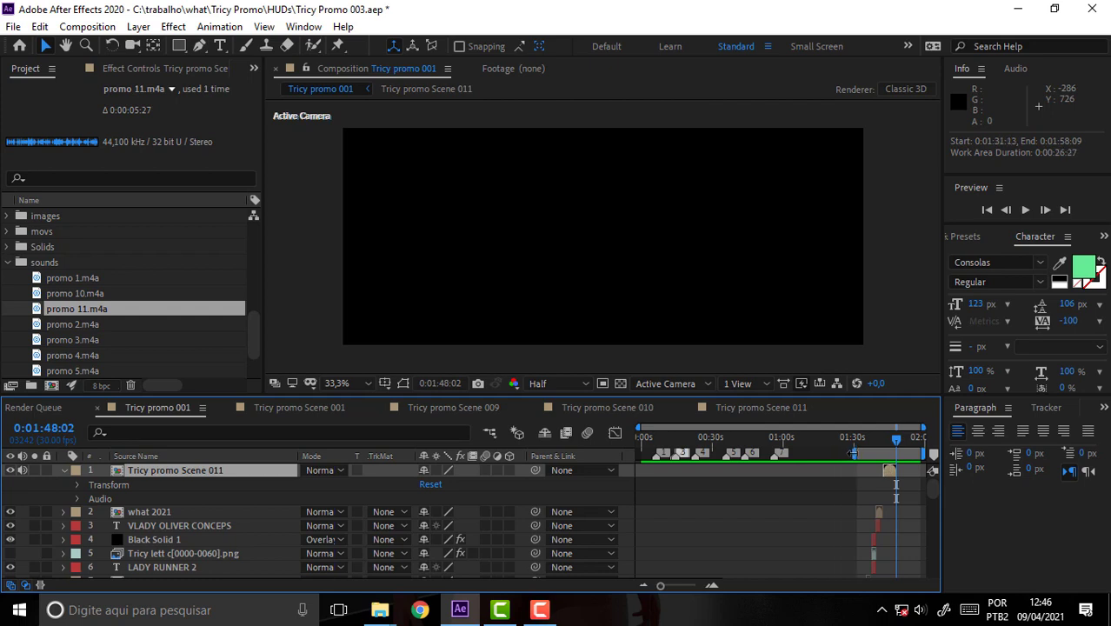
key("equal")
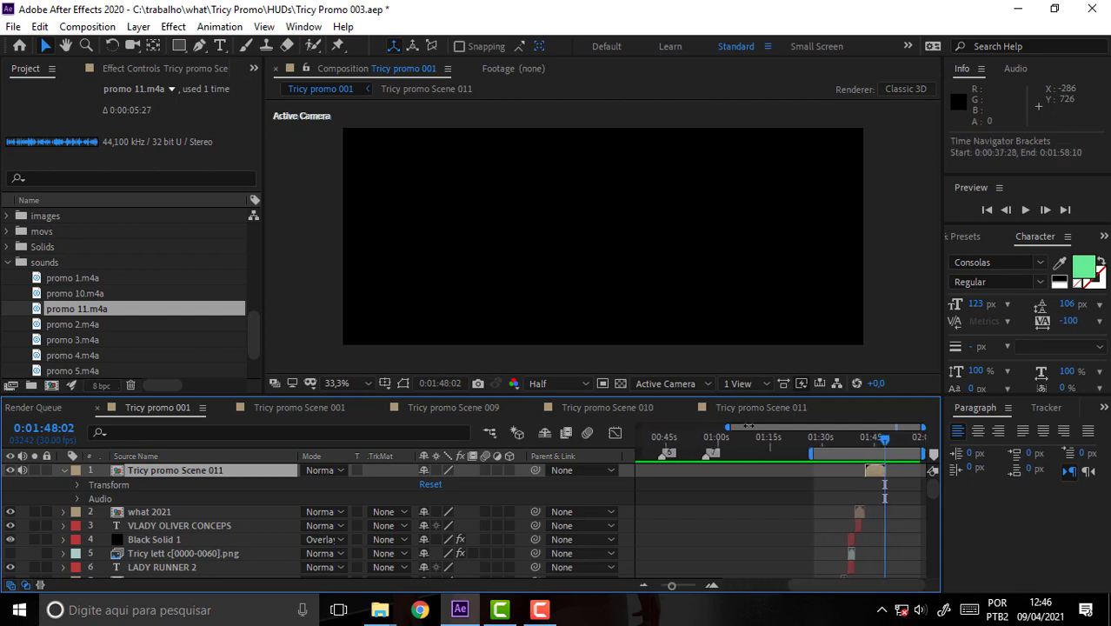
key("equal")
key("equal")
key("equal")
left_click_drag(828, 446, 830, 442)
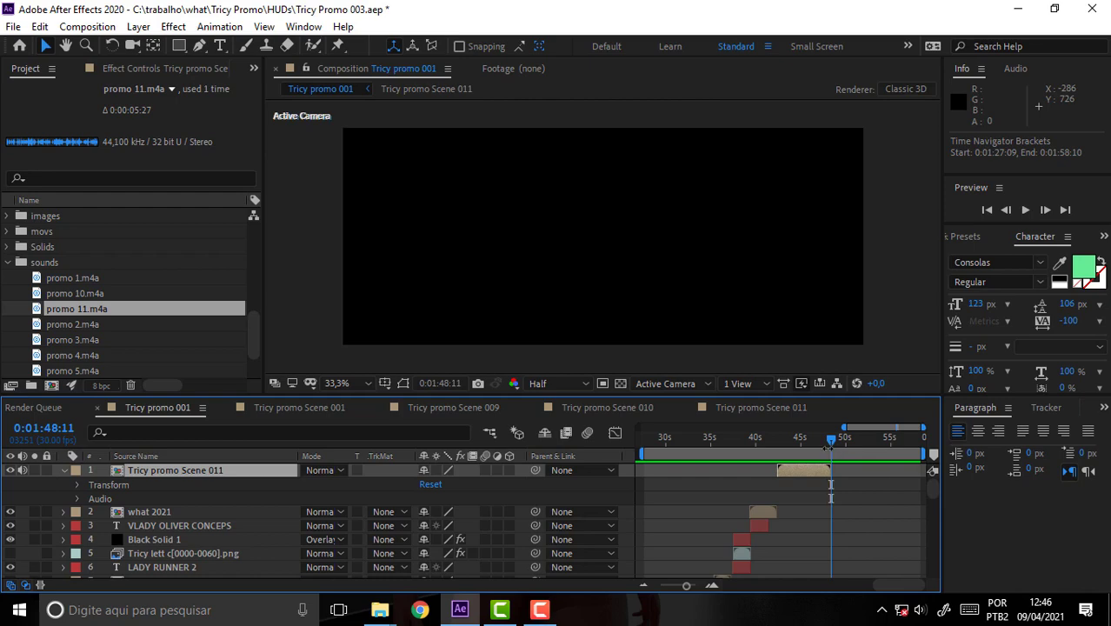
left_click(105, 27)
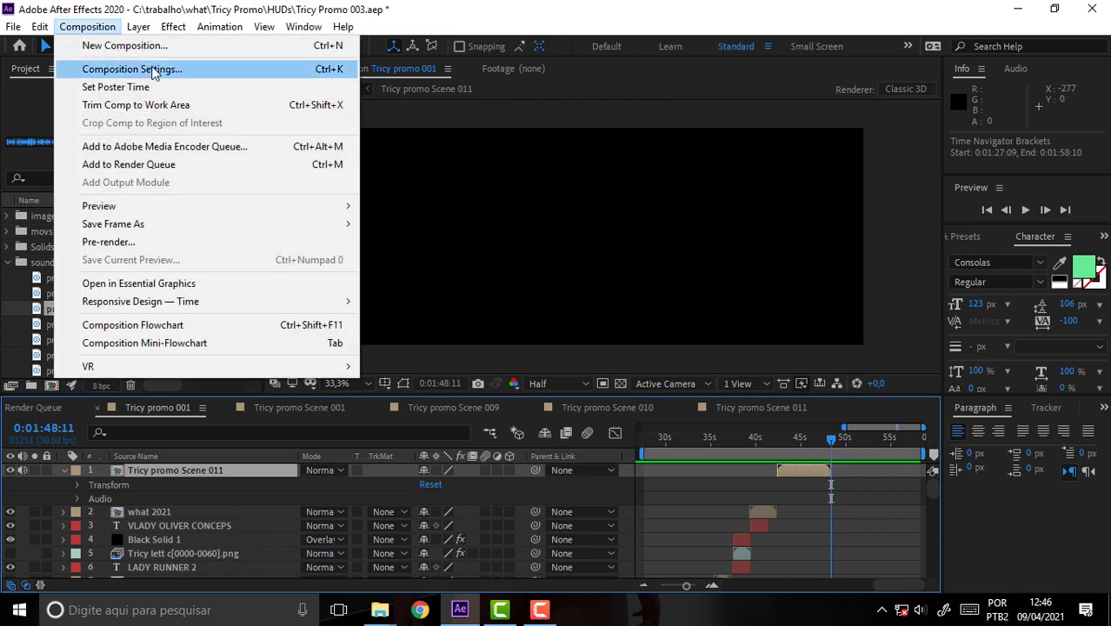
Change the Tricy promo 001 duration from 0:01:58:10 to 0:01:48:10.
left_click(155, 71)
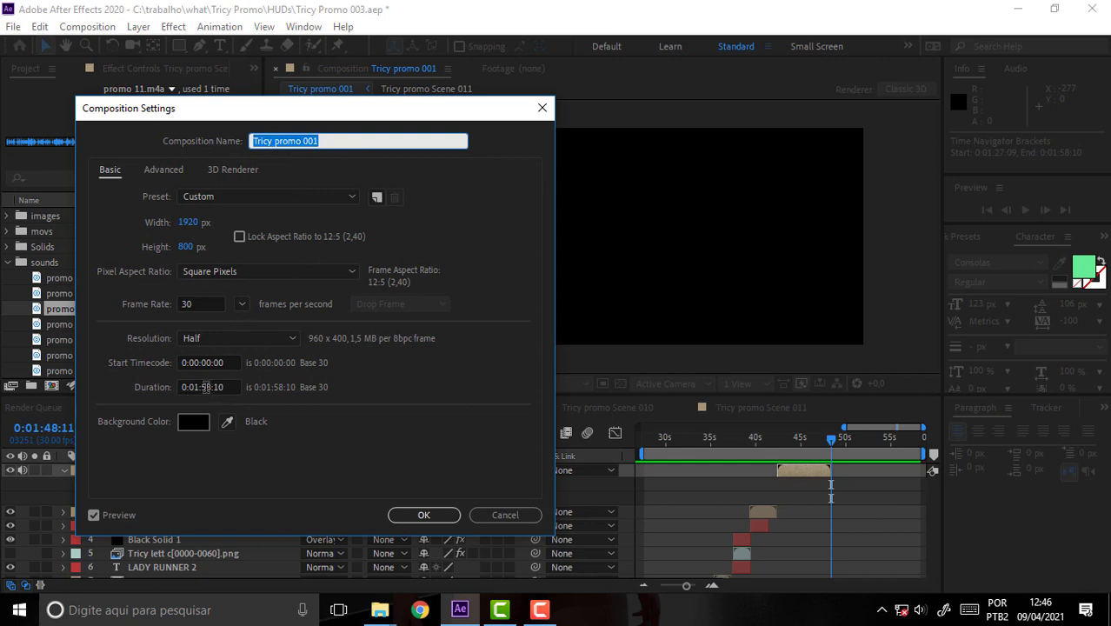
left_click(206, 387)
key("BackSpace")
type("4")
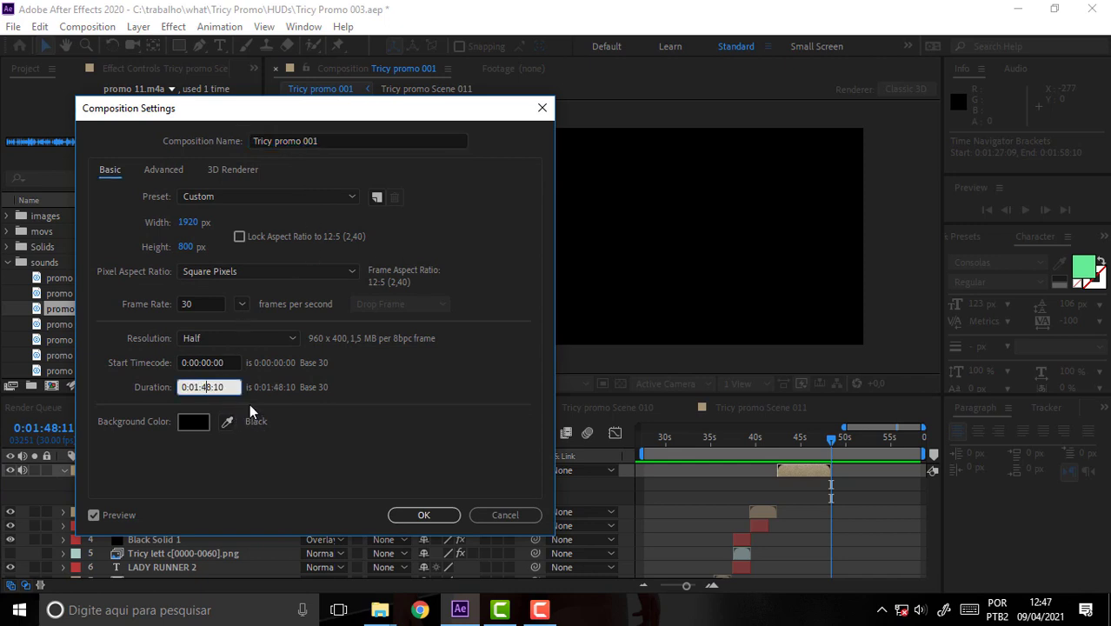
left_click(426, 513)
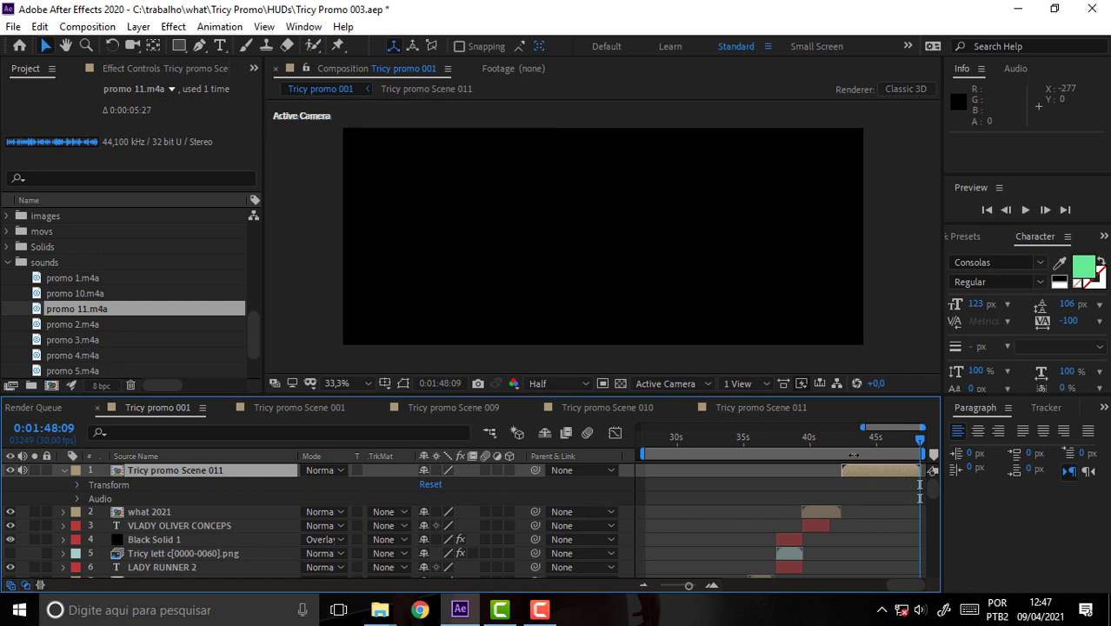
Zoom the timeline out, start the work area at 0:01:05:11, and RAM-preview from 0:01:10:22.
left_click_drag(862, 428, 511, 429)
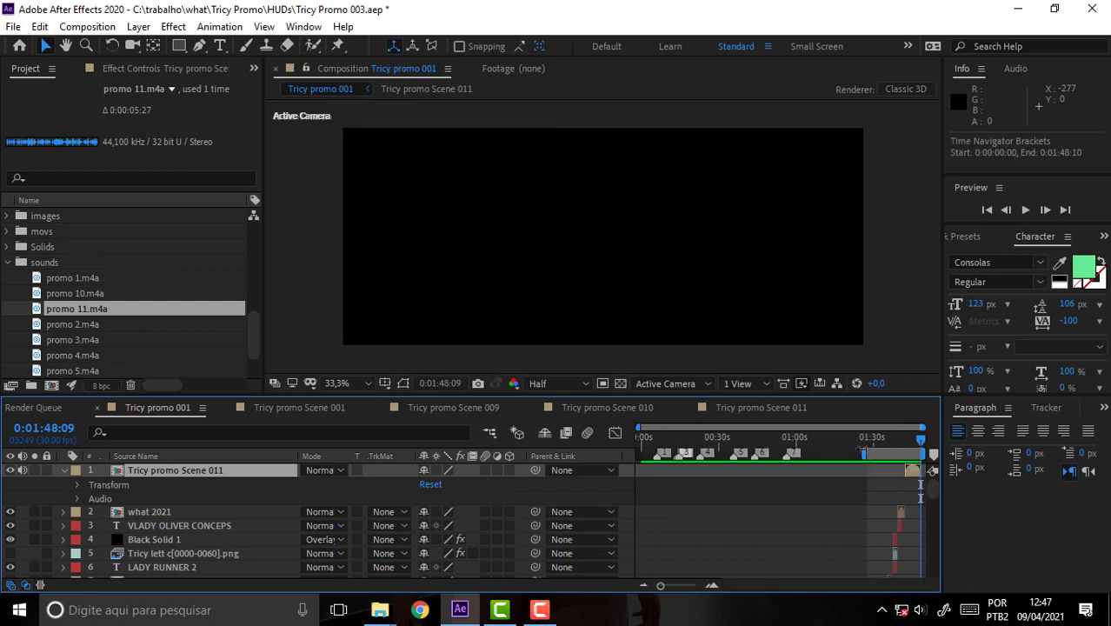
left_click_drag(865, 453, 806, 453)
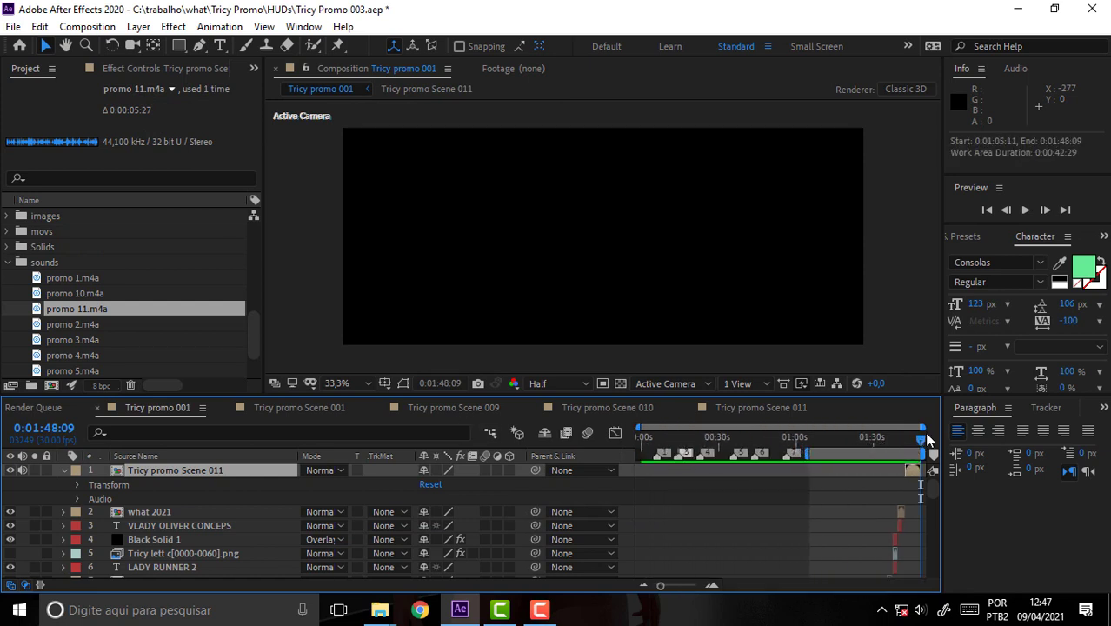
left_click_drag(925, 440, 823, 437)
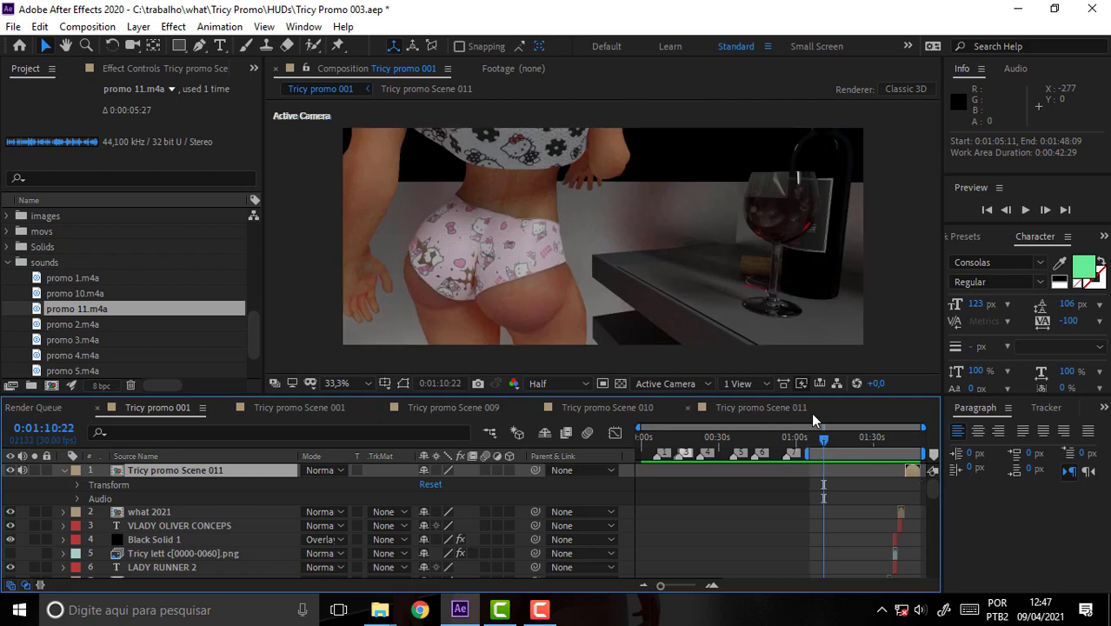
key("space")
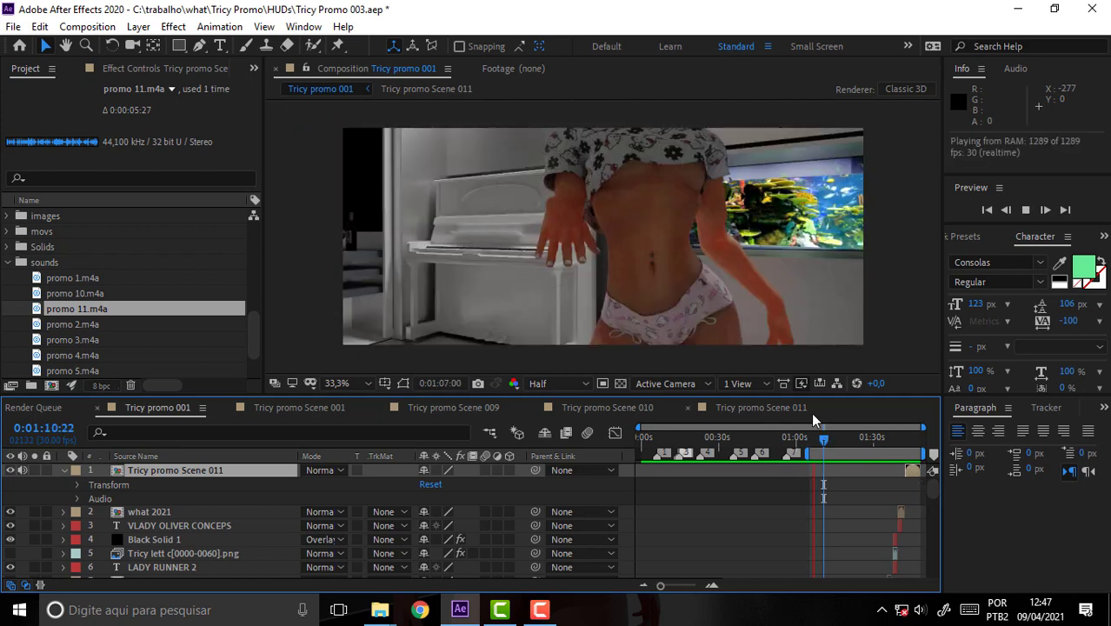
Raise and later lower the system volume during playback, then stop the preview.
left_click(909, 609)
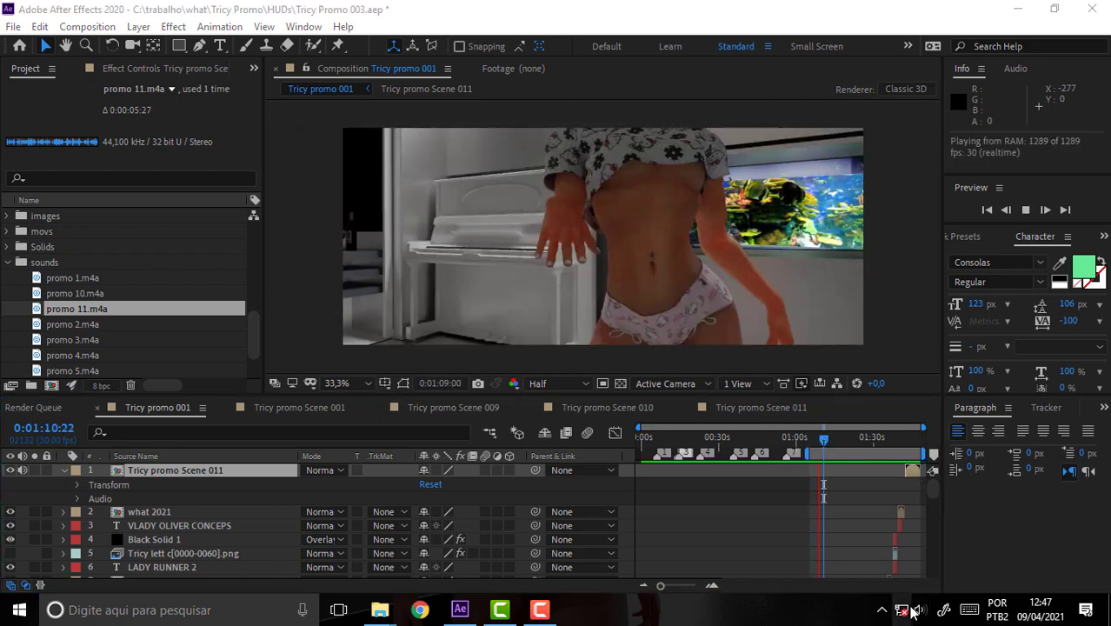
mouse_move(893, 578)
left_mouse_down()
mouse_move(926, 586)
mouse_move(919, 574)
left_mouse_up()
left_click(714, 525)
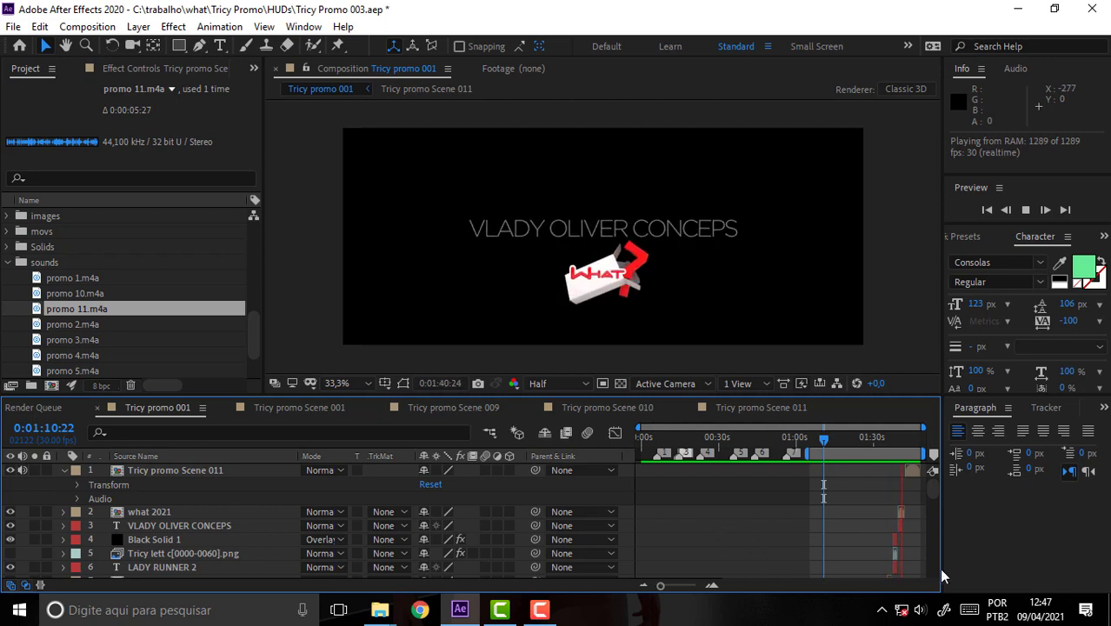
left_click(920, 610)
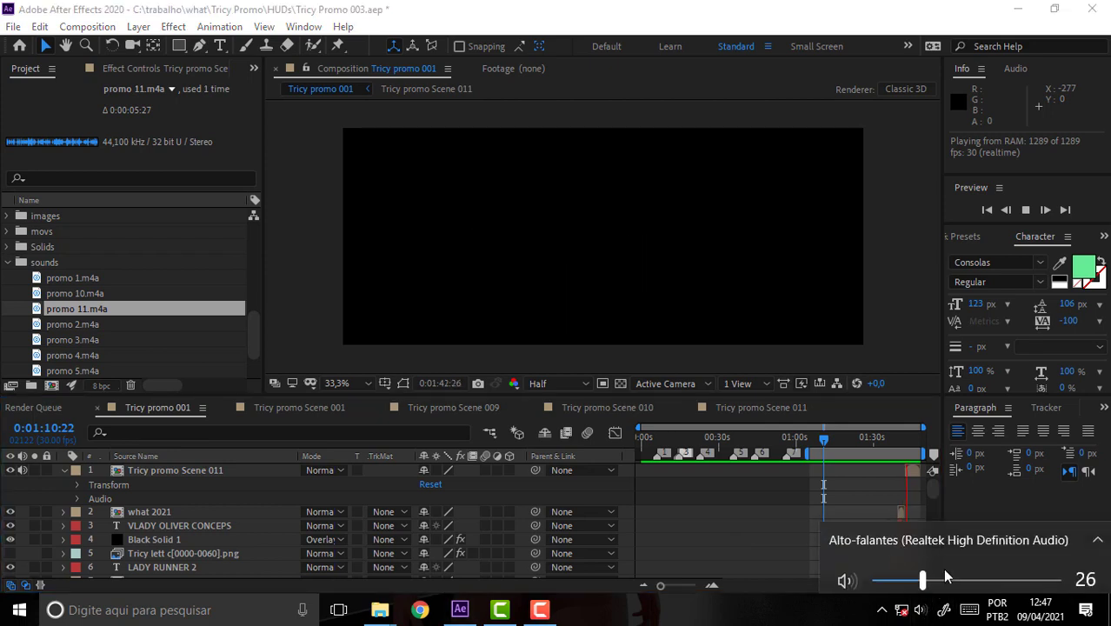
left_click_drag(921, 571, 903, 571)
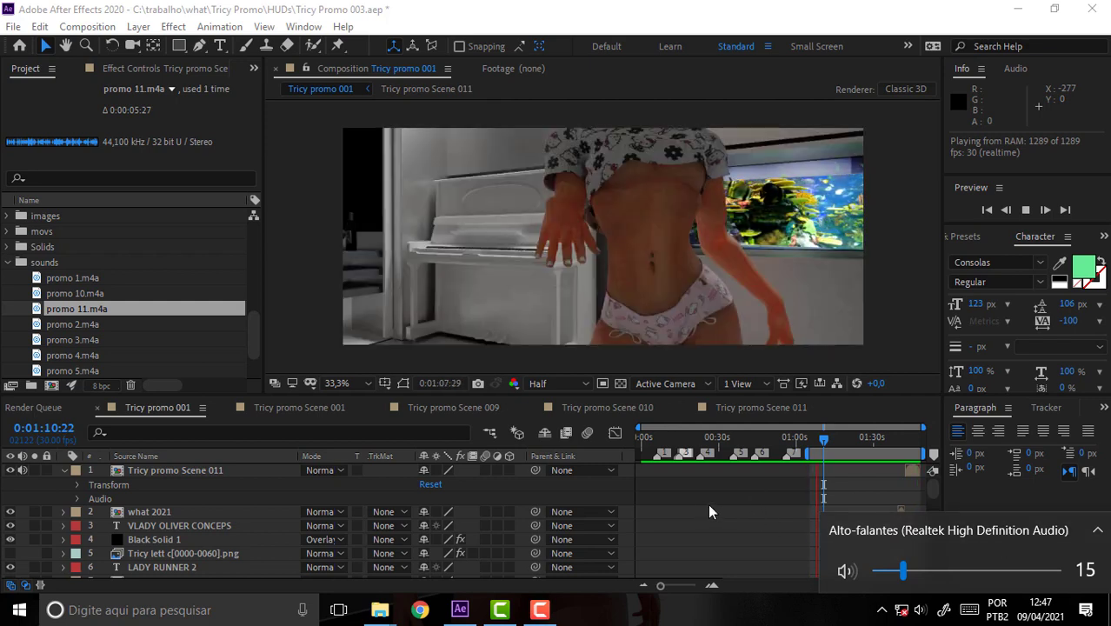
left_click(701, 505)
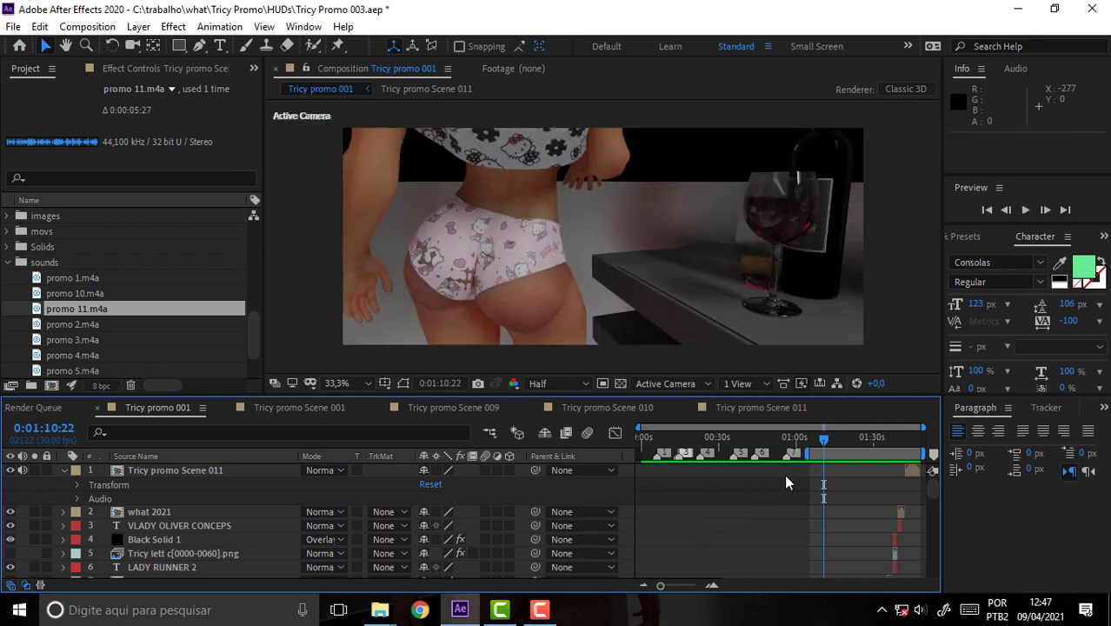
left_click(540, 610)
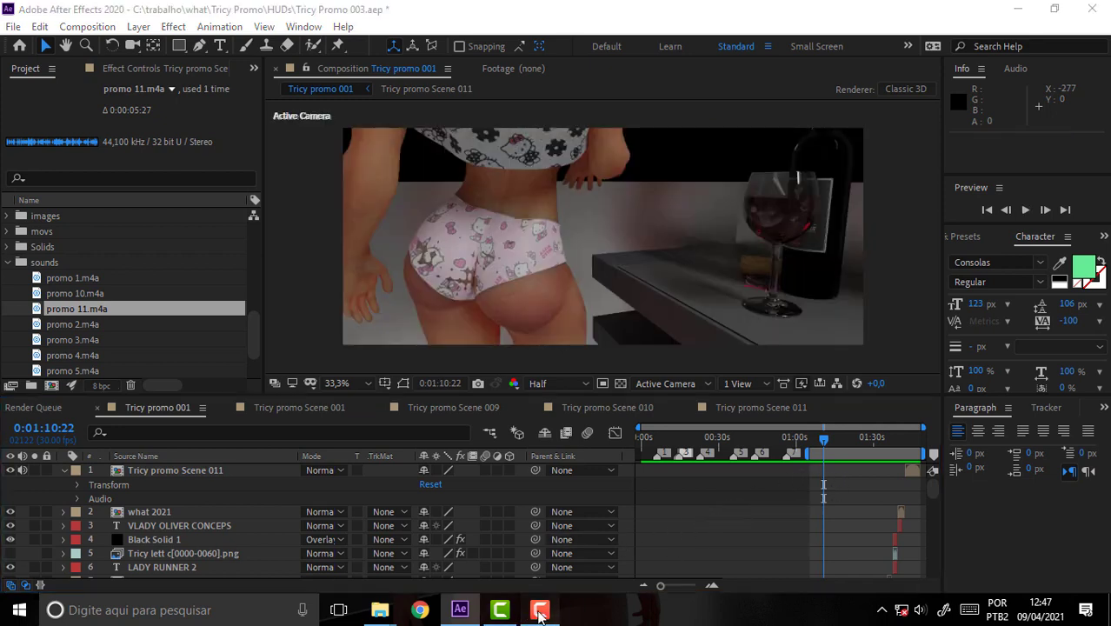